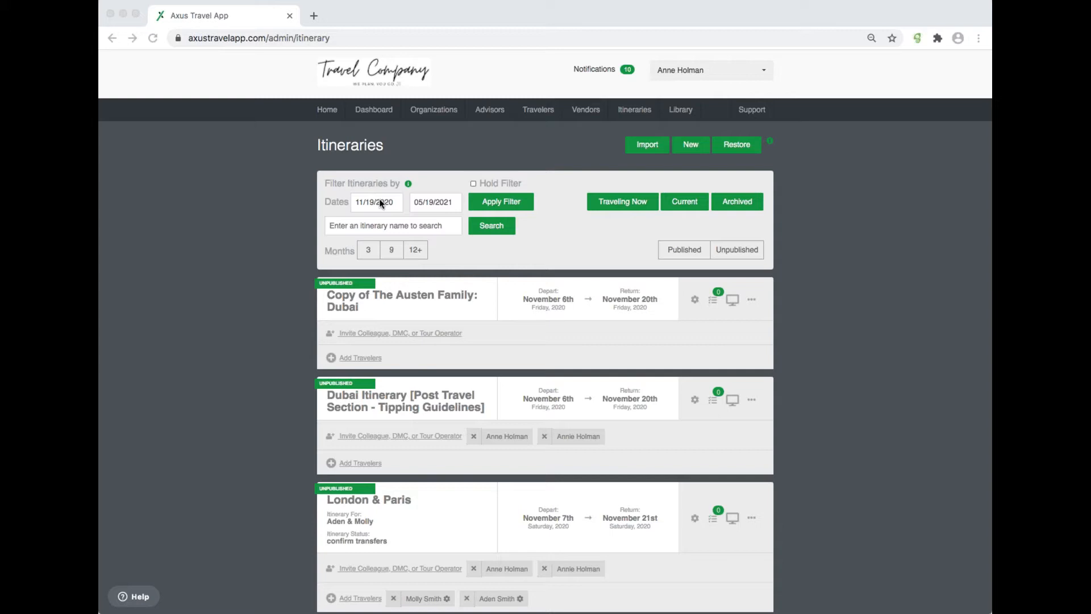
# Step: Filter itineraries by dates from 10/01/2021 to 12/31/2021 and scroll through the results
pyautogui.click(382, 200)
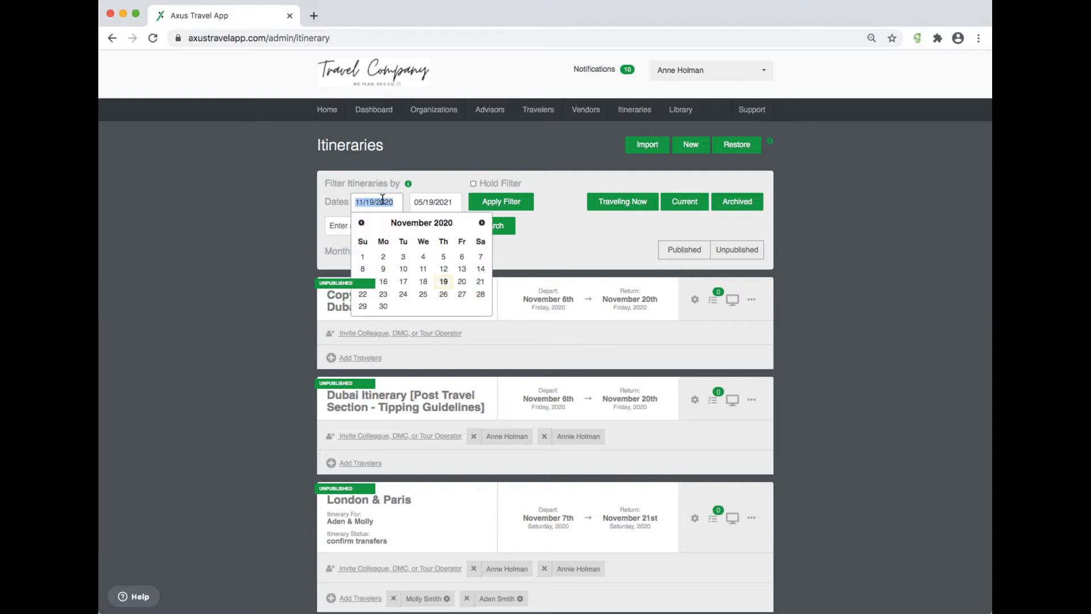
pyautogui.write('10/01/2021')
pyautogui.click(448, 201)
pyautogui.write('12/31/202')
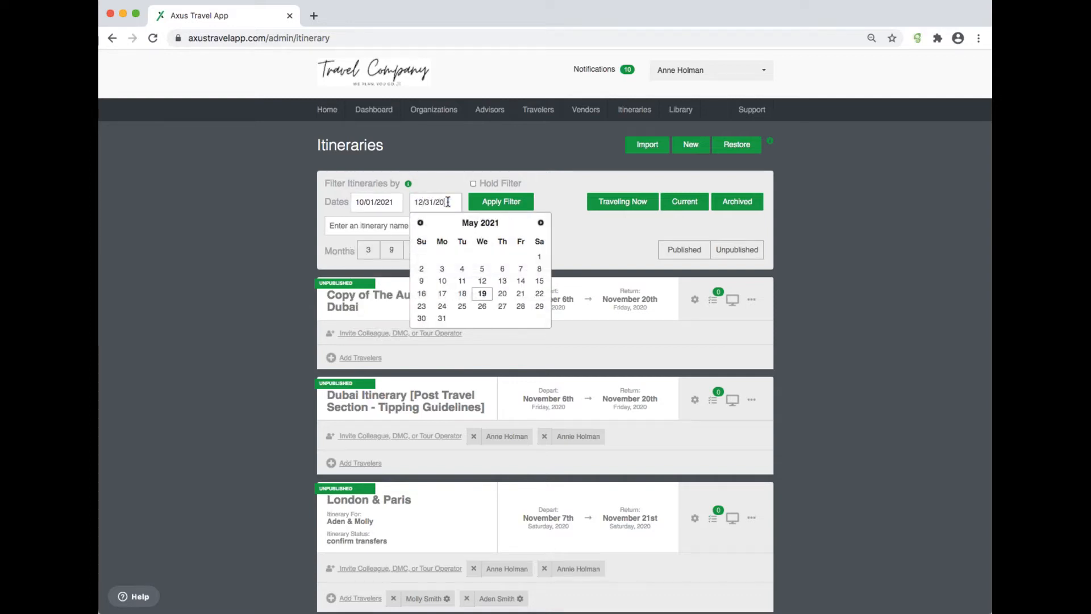
pyautogui.write('1')
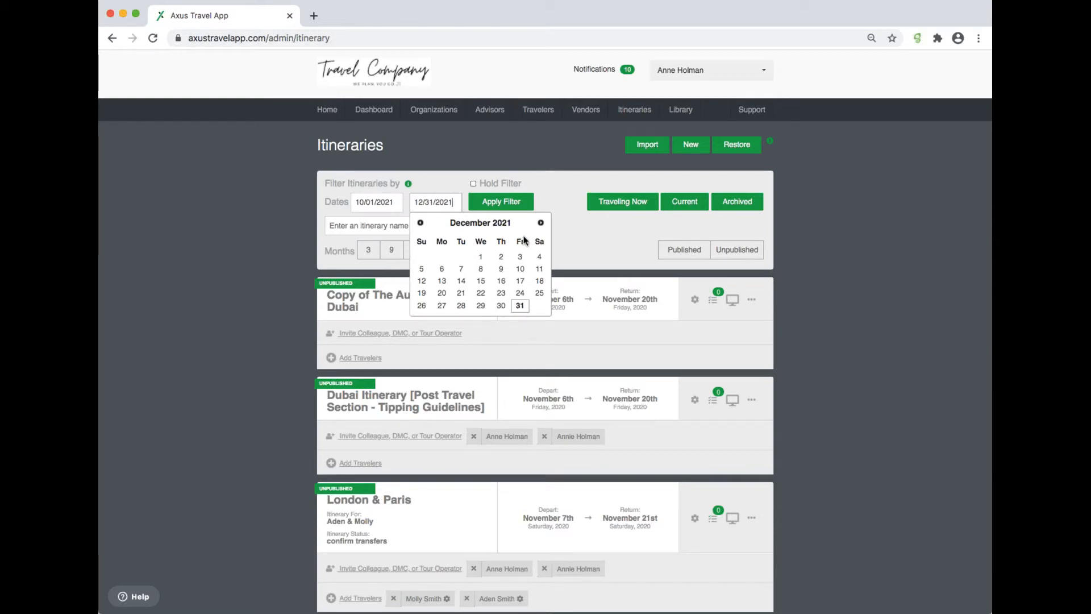
pyautogui.click(559, 188)
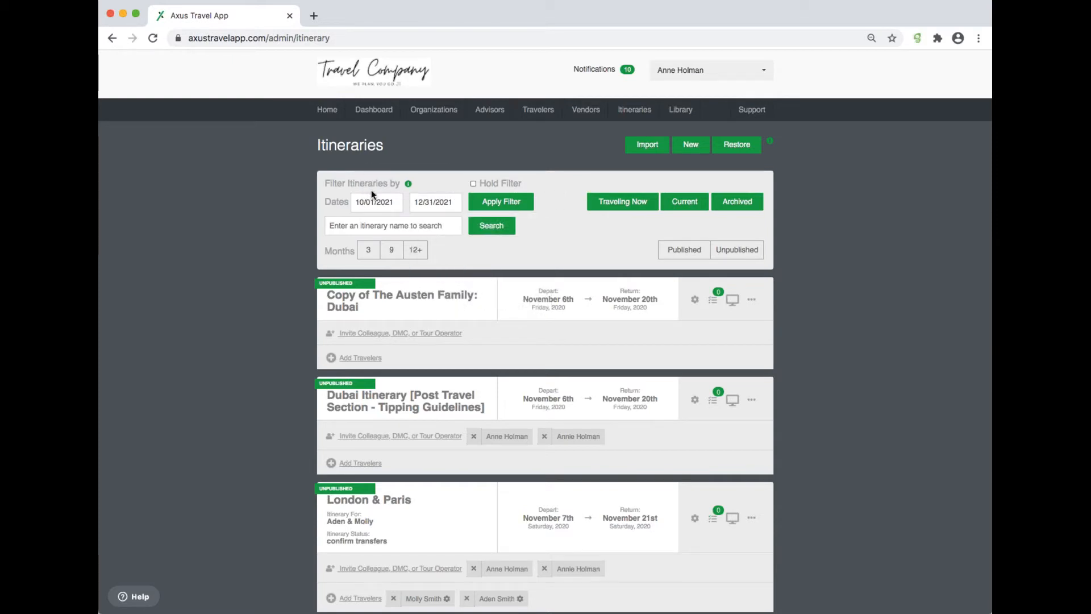
pyautogui.click(518, 203)
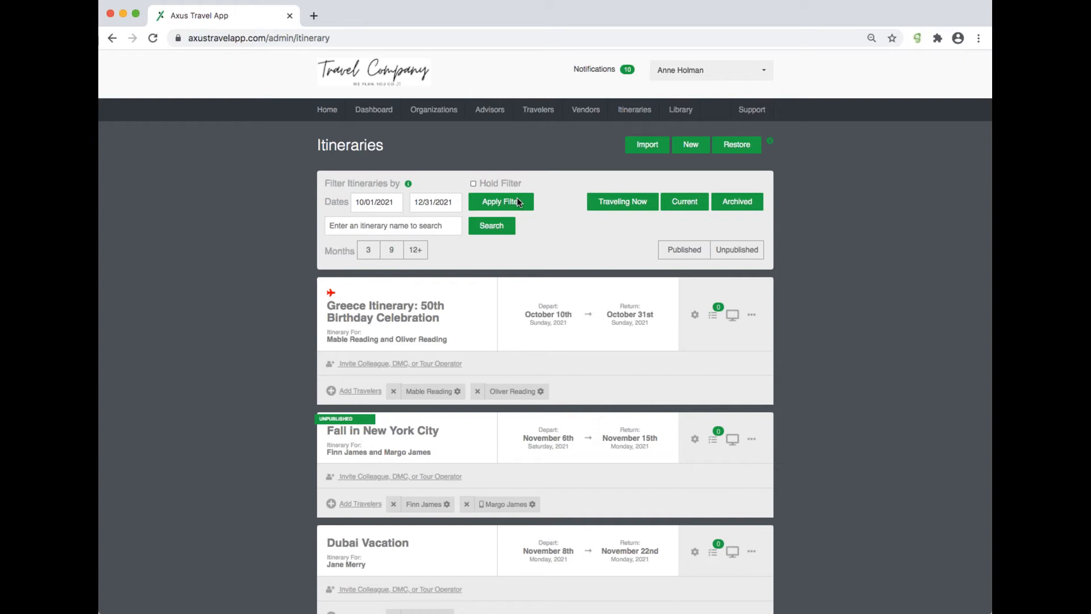
pyautogui.scroll(-10, 548, 335)
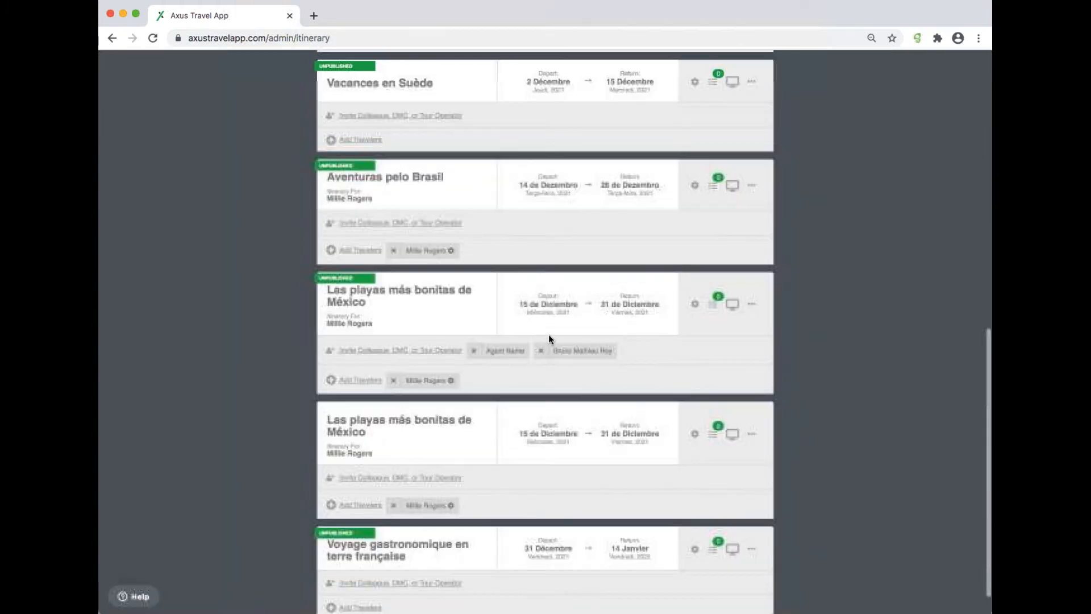
pyautogui.scroll(10, 549, 339)
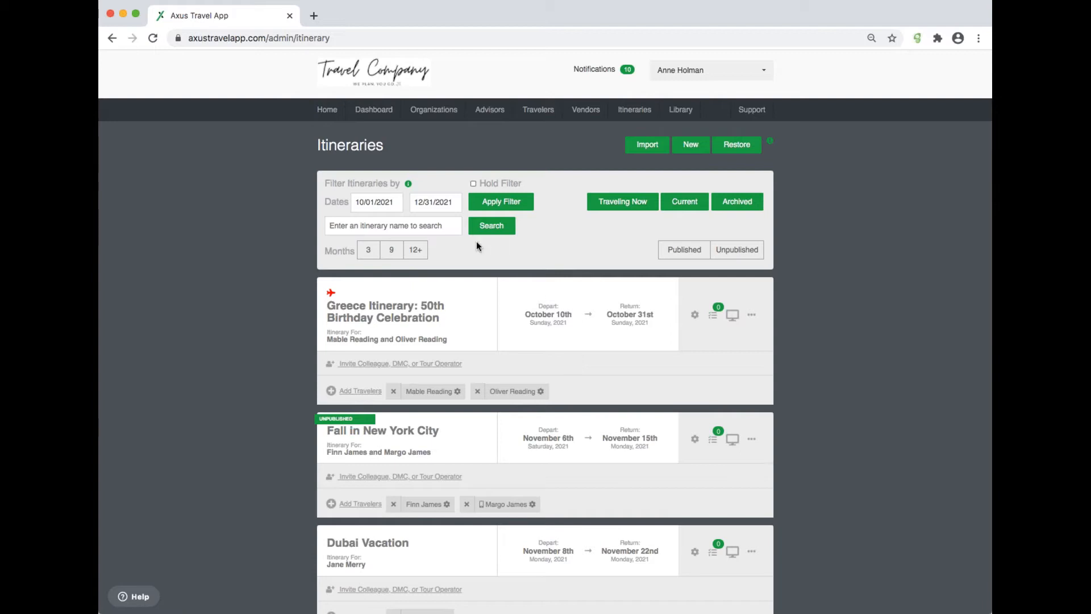
# Step: Enable Hold Filter, open the Travelers page, return to Itineraries and scroll the still-filtered list
pyautogui.click(525, 208)
pyautogui.click(473, 184)
pyautogui.click(540, 111)
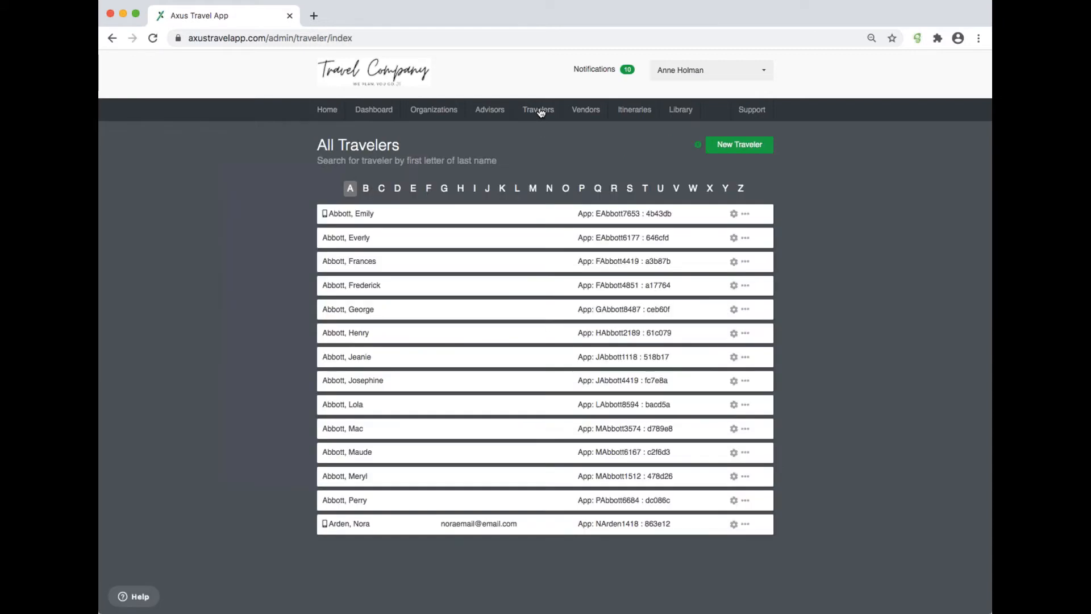
pyautogui.click(643, 114)
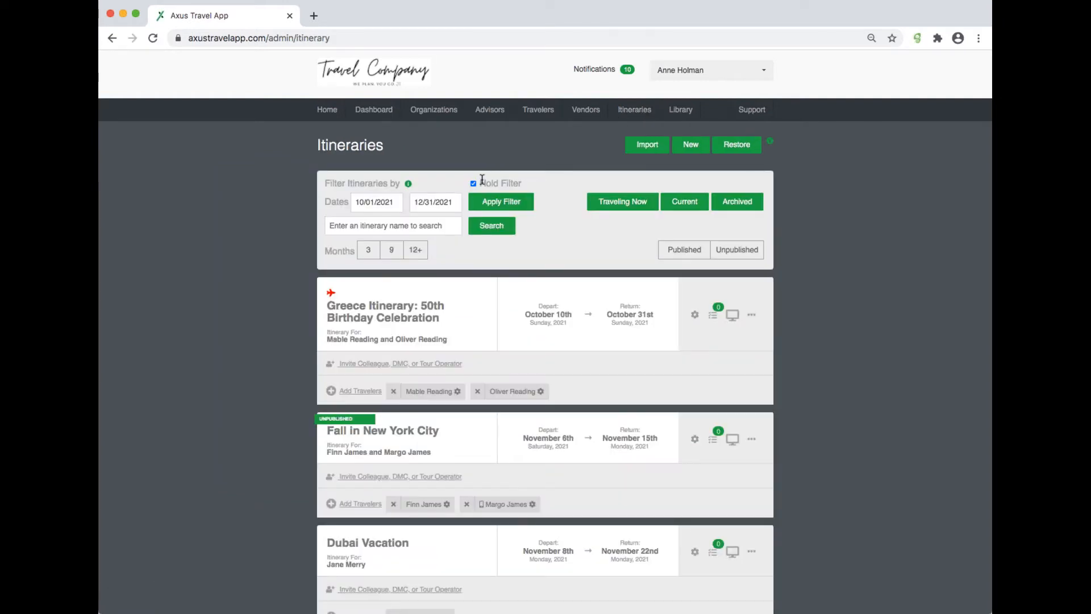
pyautogui.scroll(-8, 487, 188)
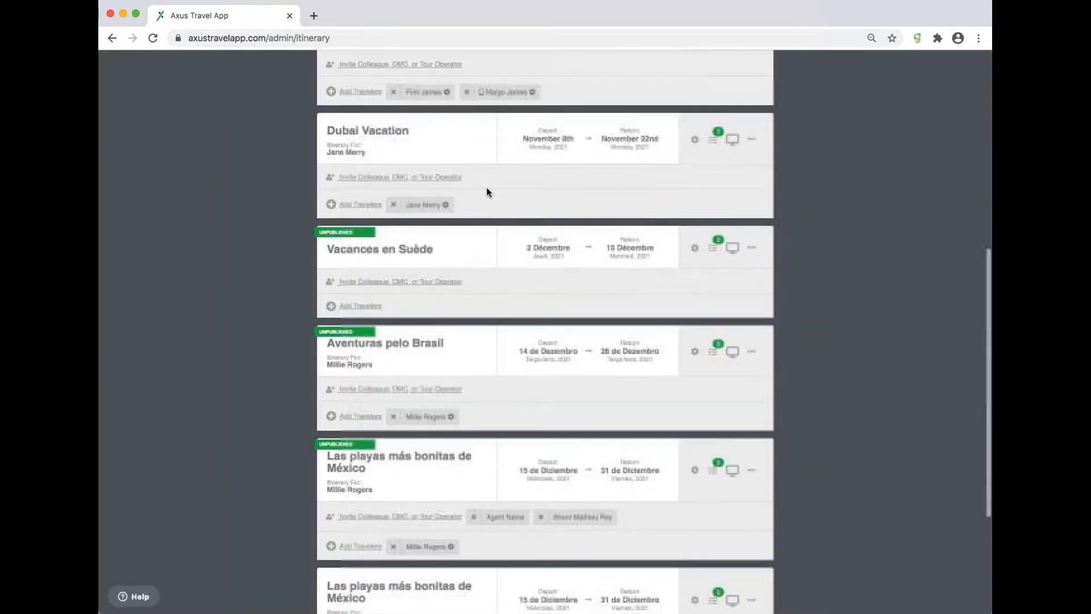
pyautogui.scroll(8, 486, 188)
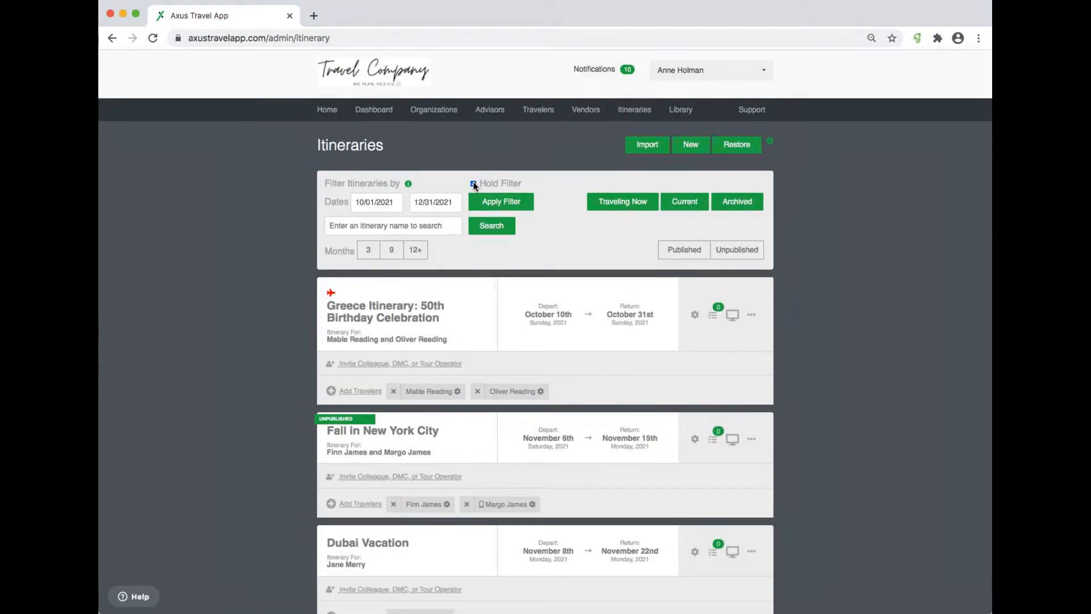
# Step: Turn off Hold Filter and switch to the Traveling Now view, then to Current itineraries
pyautogui.click(474, 183)
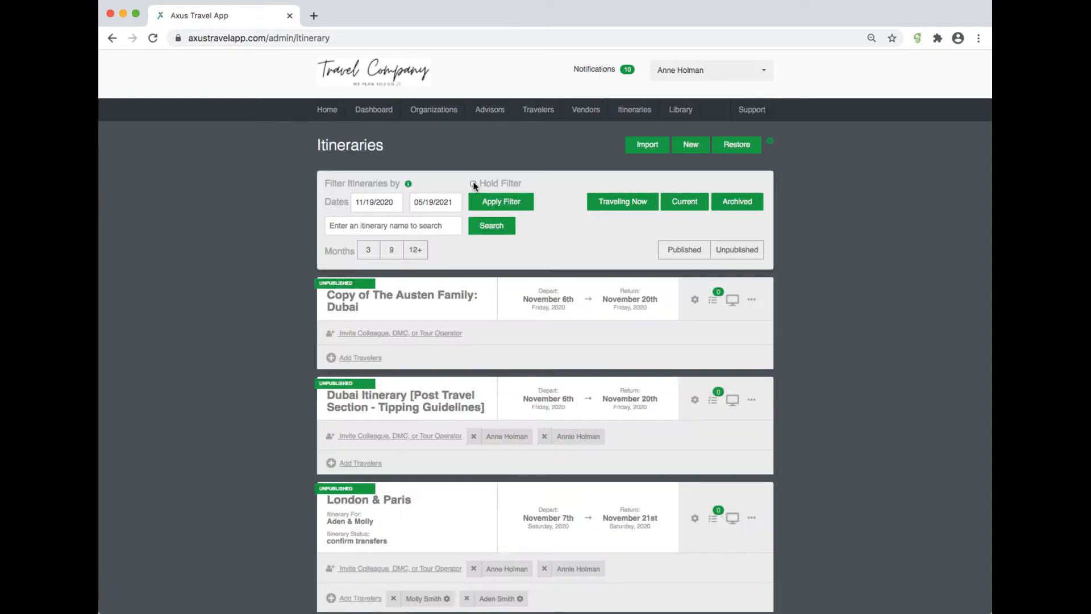
pyautogui.click(623, 206)
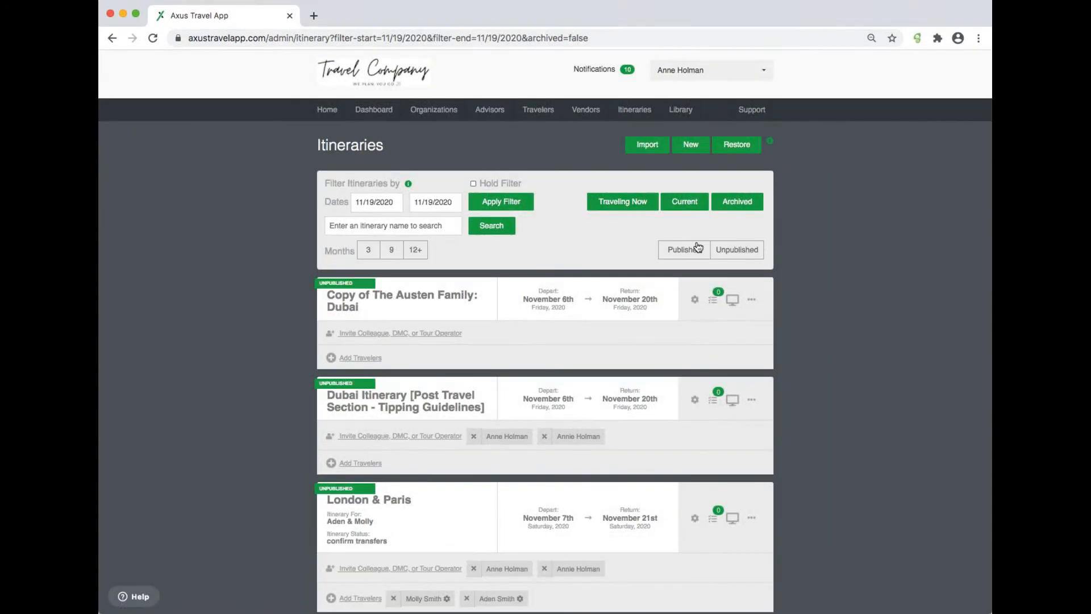
pyautogui.click(691, 205)
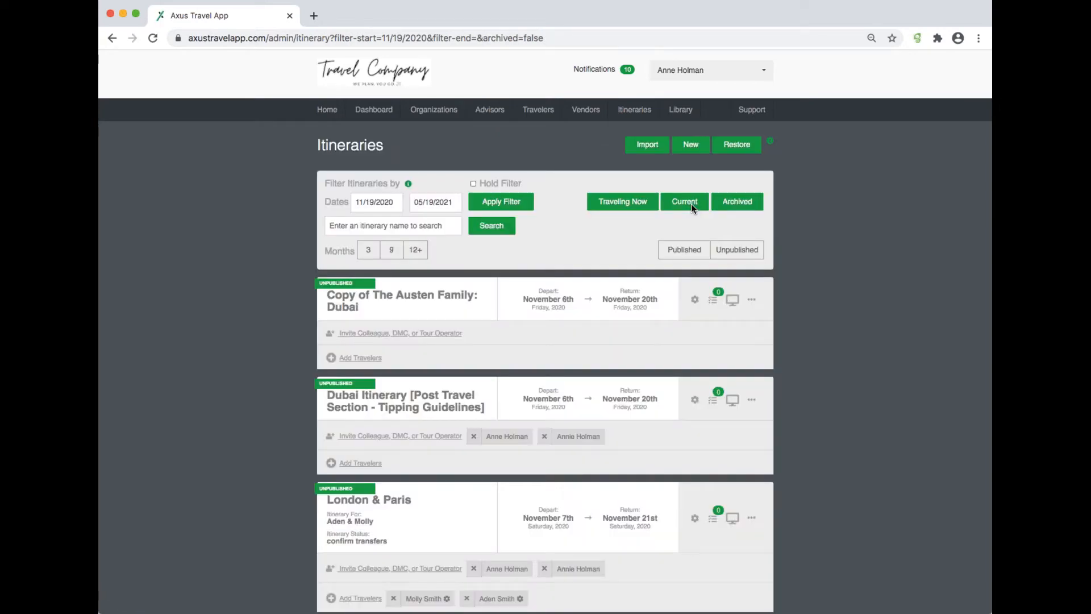
# Step: Open Archived itineraries and filter them by dates from 01/01/2018 to 12/31/2018
pyautogui.click(744, 204)
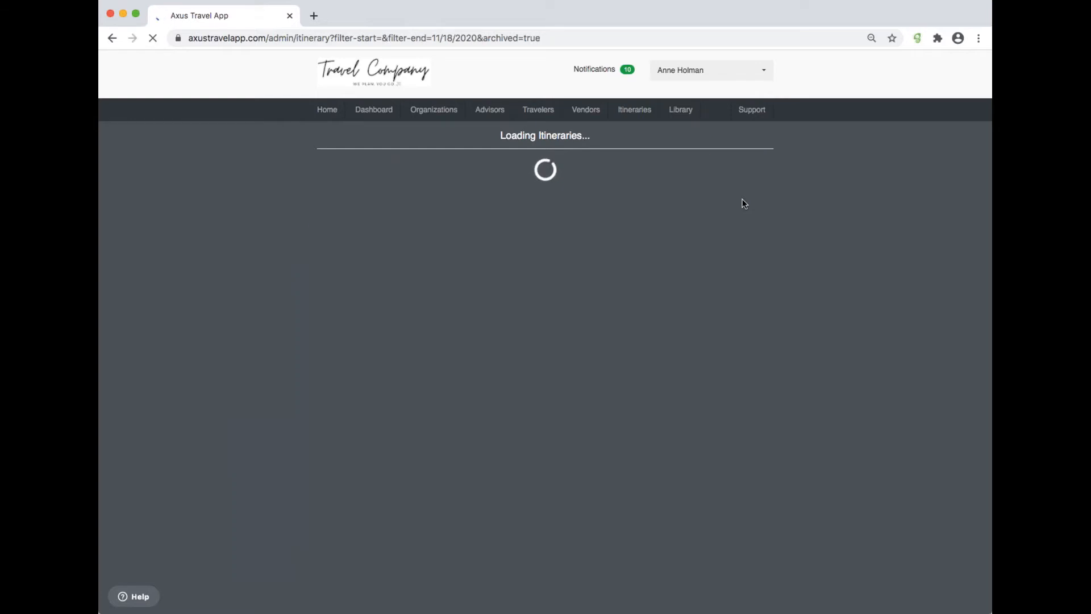
pyautogui.click(381, 196)
pyautogui.write('01/')
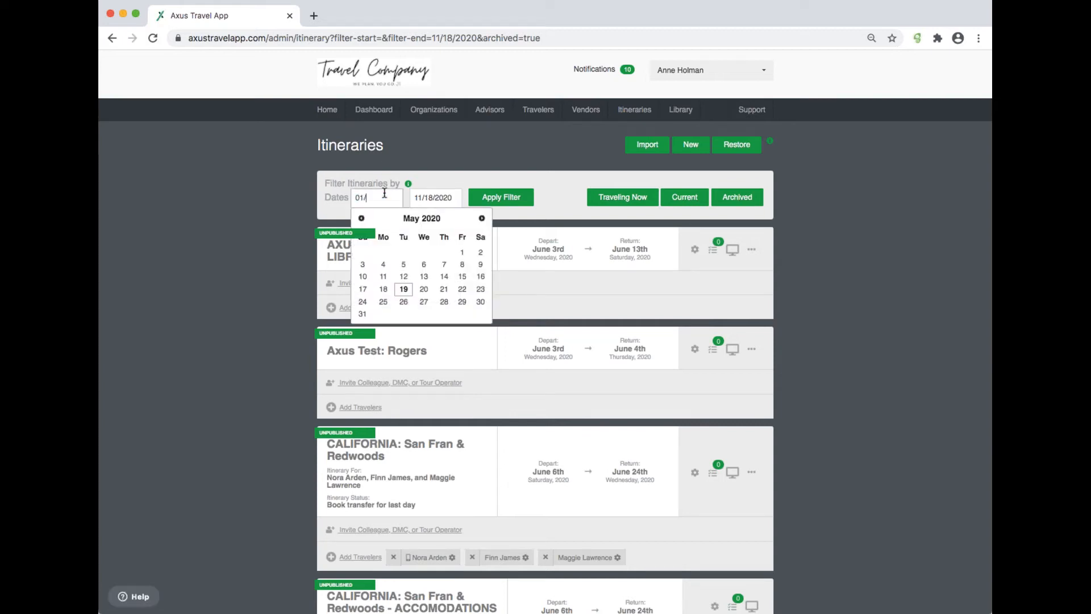
pyautogui.write('01/2018')
pyautogui.click(430, 196)
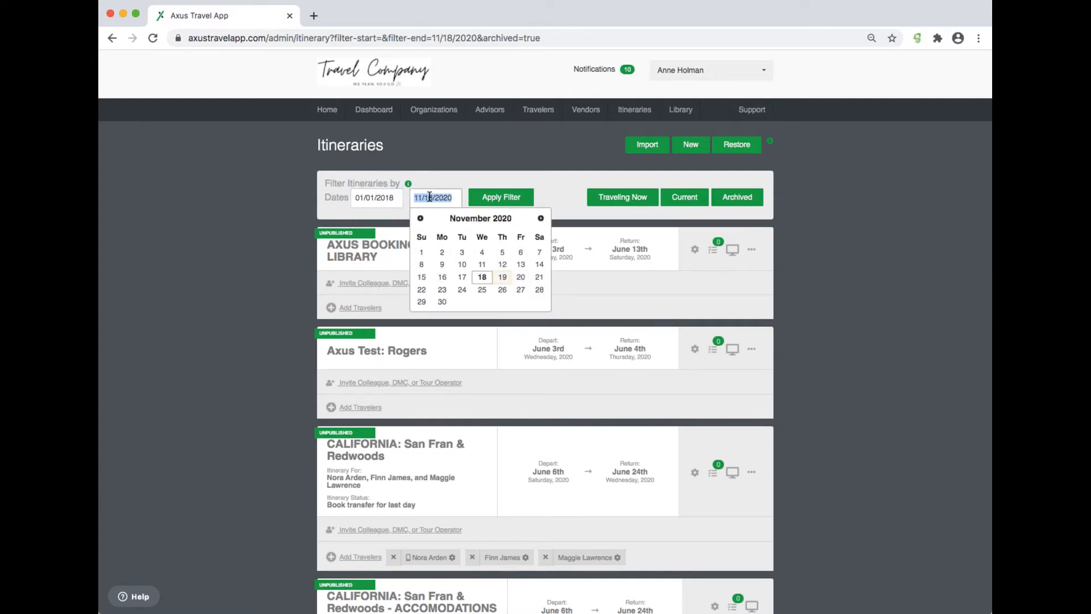
pyautogui.write('12/31/2018')
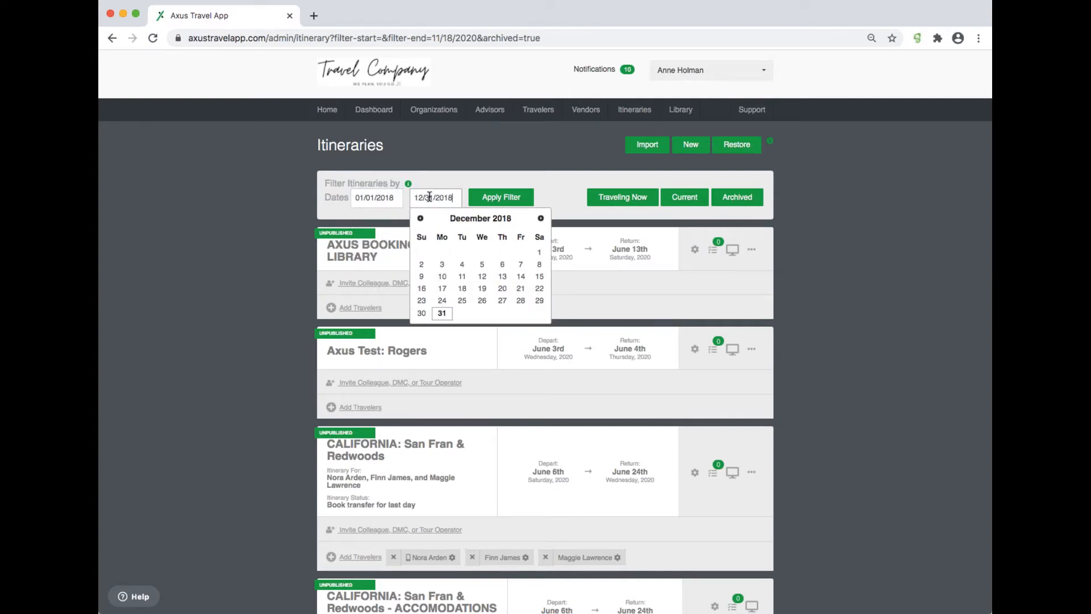
pyautogui.click(504, 196)
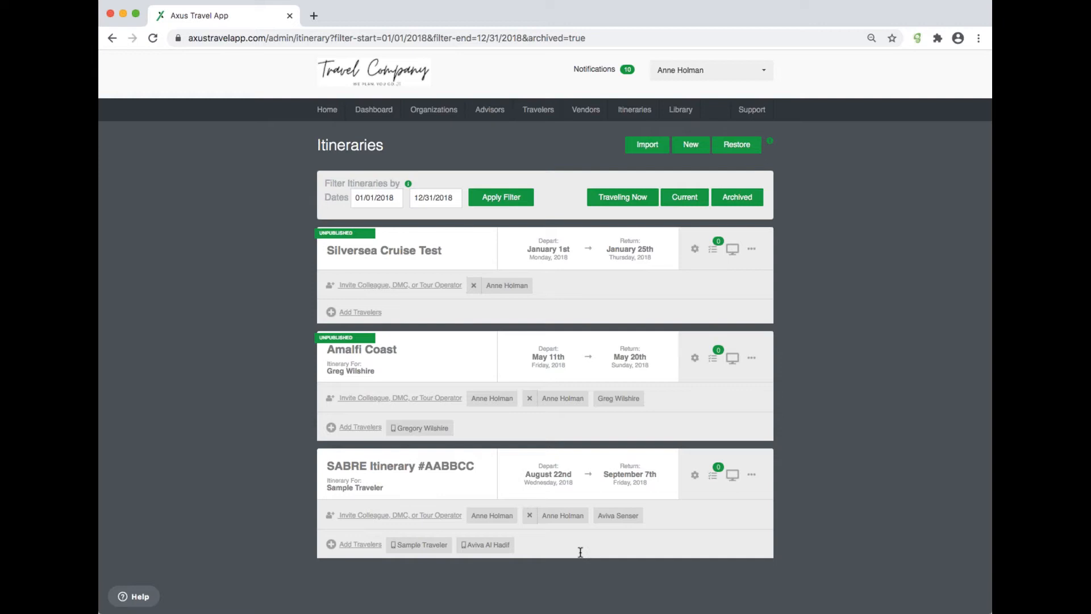
# Step: Return to Current itineraries and toggle the Published-only filter on, review the list, then off
pyautogui.click(689, 196)
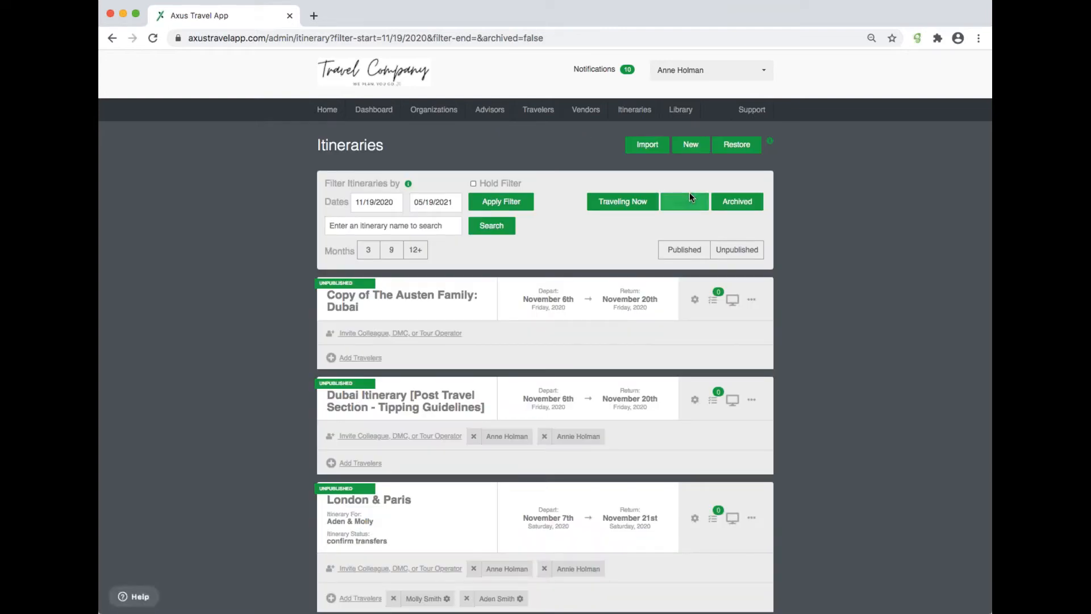
pyautogui.click(677, 250)
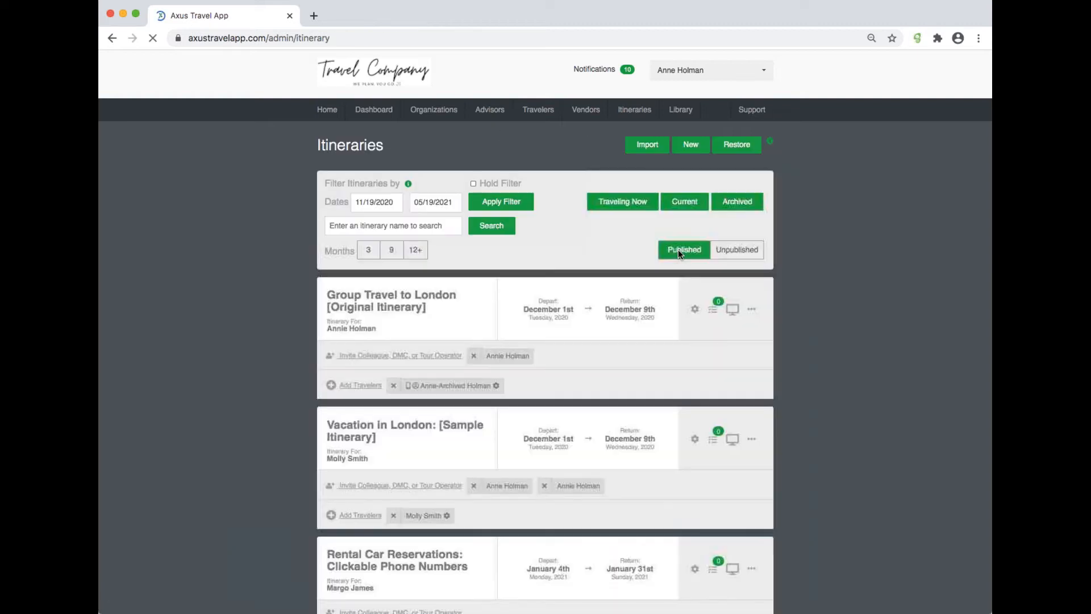
pyautogui.scroll(-1, 678, 444)
pyautogui.scroll(1, 678, 444)
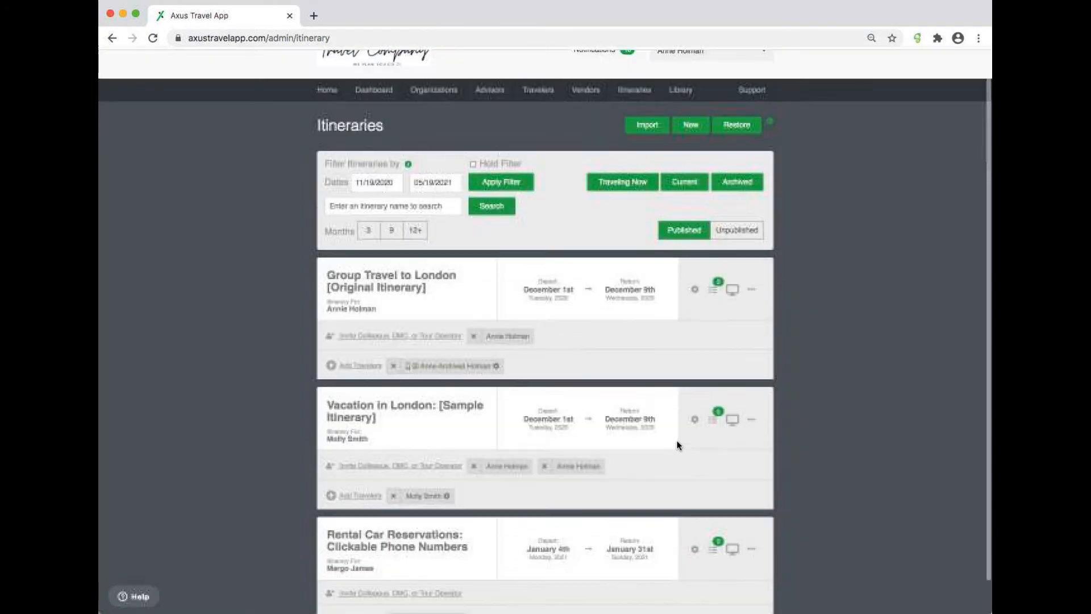
pyautogui.click(690, 251)
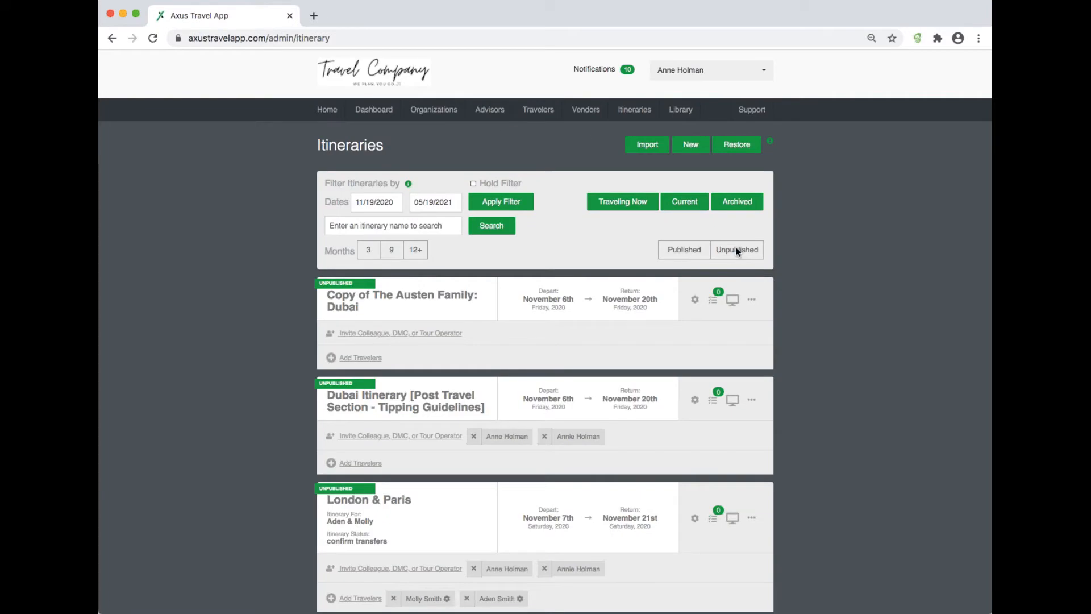
# Step: Toggle the Unpublished-only filter on, scroll through the list, then toggle it off
pyautogui.click(736, 250)
pyautogui.scroll(-10, 736, 247)
pyautogui.scroll(-5, 735, 250)
pyautogui.scroll(20, 735, 250)
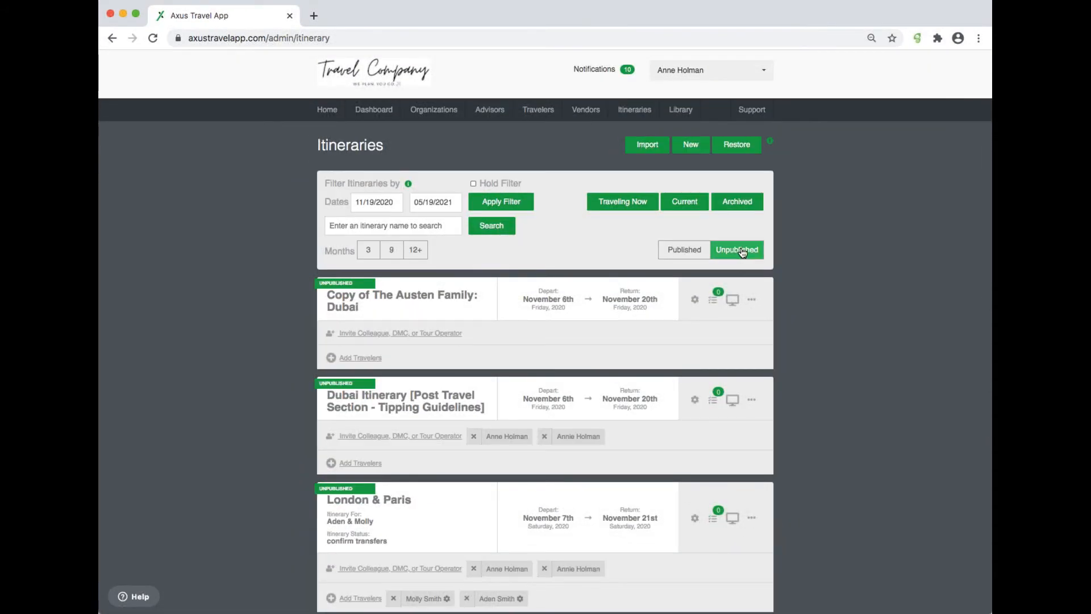
pyautogui.click(743, 251)
# Step: Show itineraries for the 12+ months range and scroll through the list
pyautogui.click(416, 250)
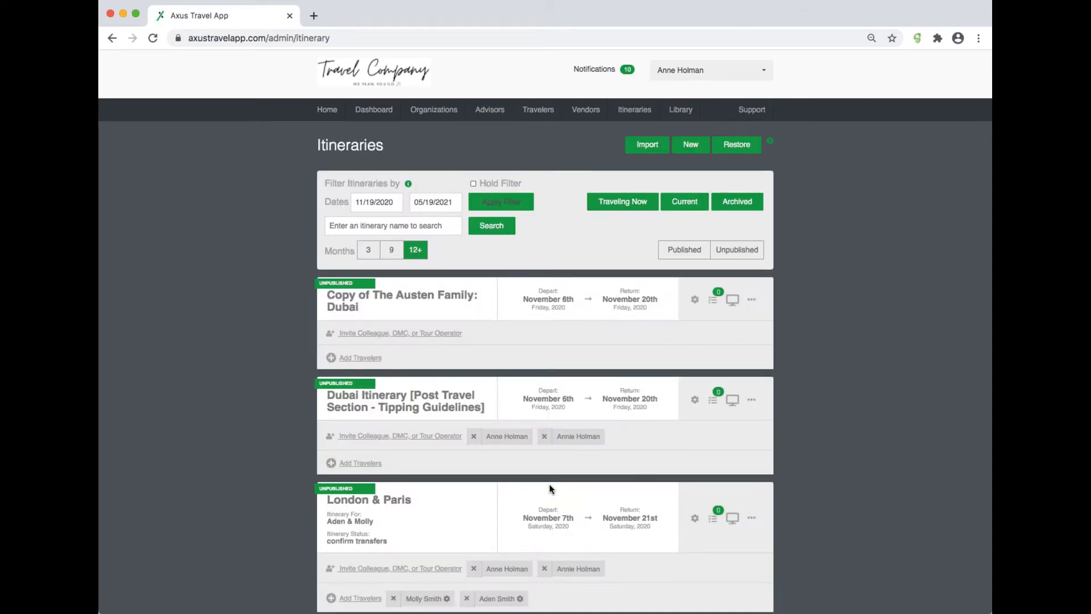
pyautogui.scroll(-15, 549, 486)
pyautogui.scroll(-20, 549, 487)
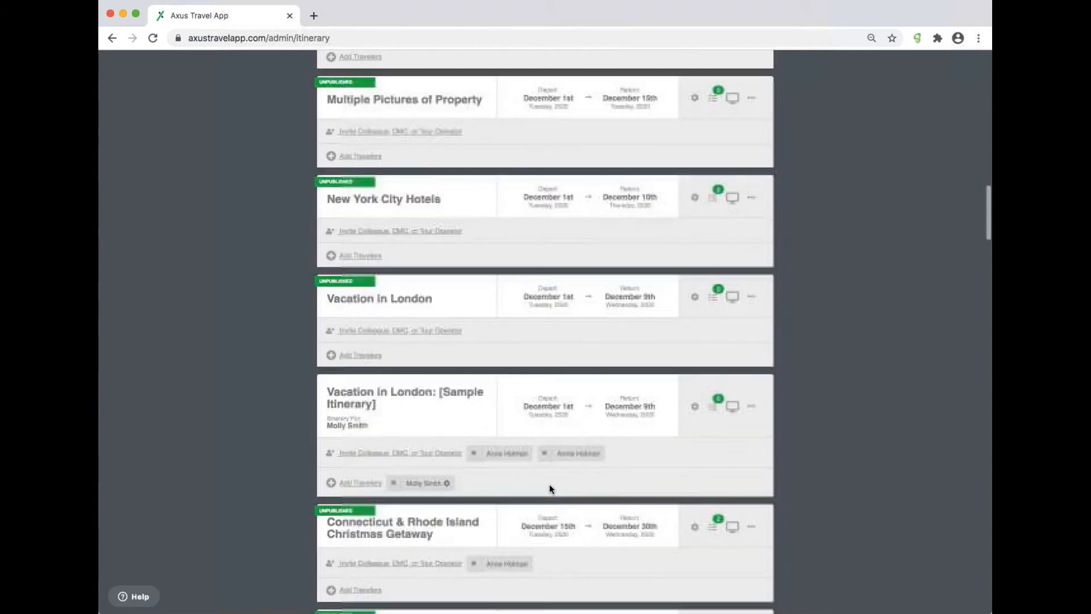
pyautogui.scroll(-5, 550, 485)
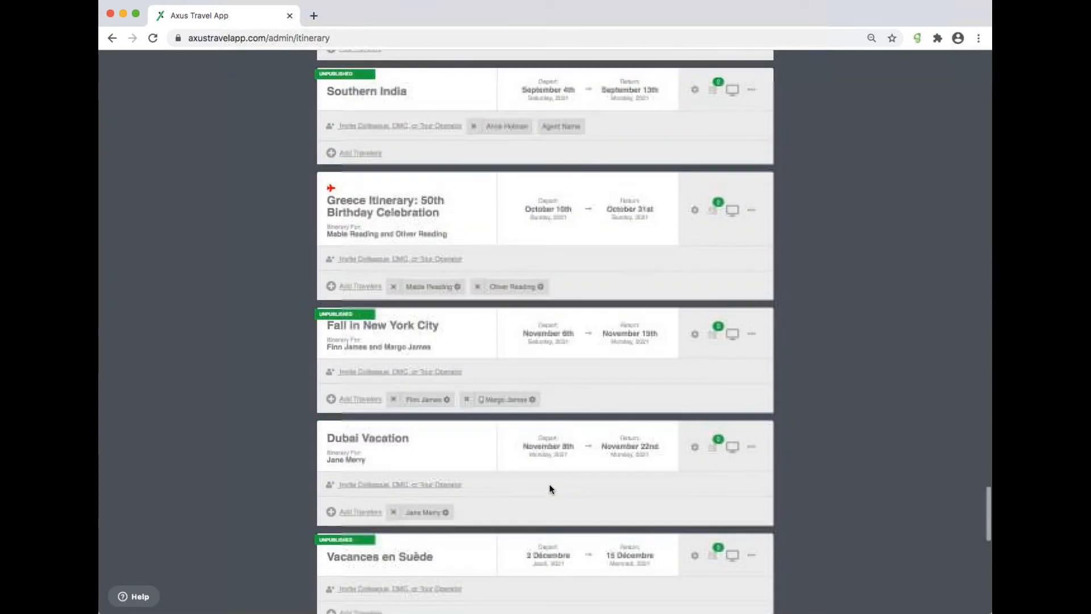
pyautogui.scroll(15, 550, 485)
pyautogui.scroll(10, 549, 485)
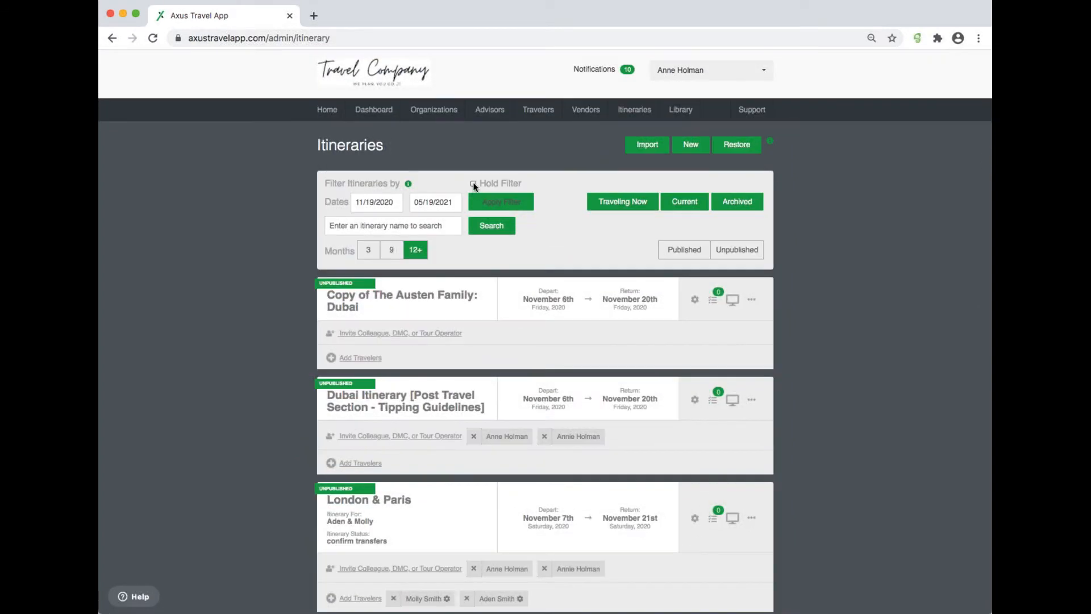
# Step: Enable Hold Filter, reload the Itineraries page from the navigation and scroll the retained list
pyautogui.click(474, 184)
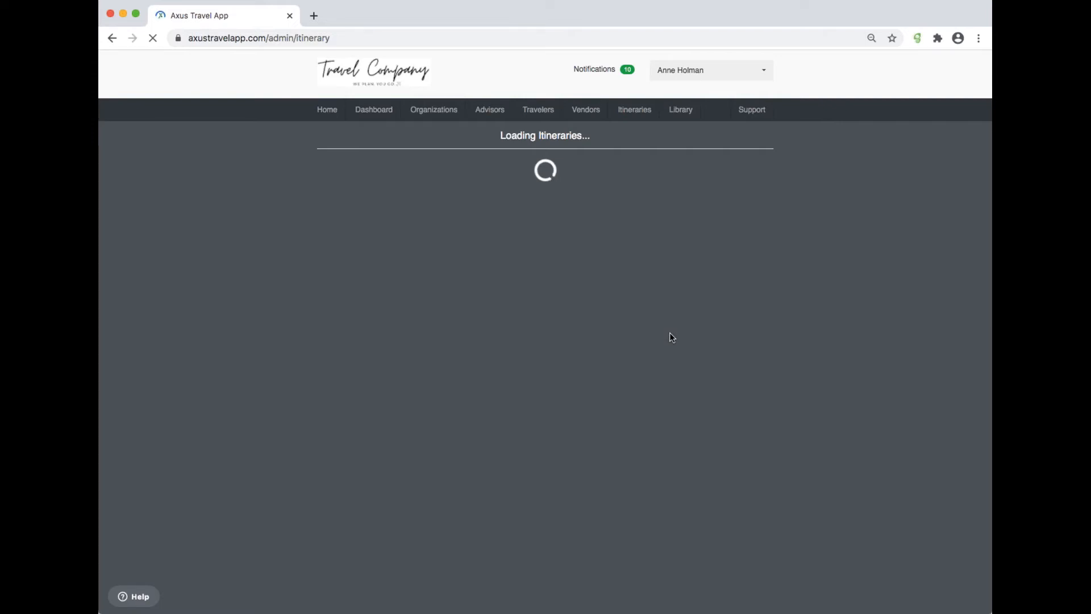
pyautogui.click(586, 109)
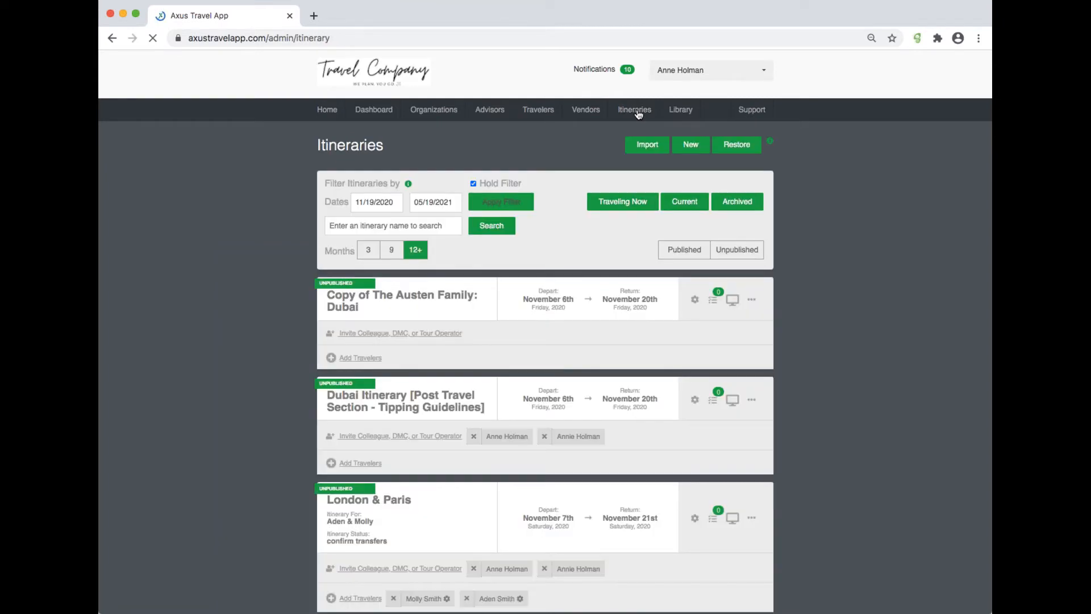
pyautogui.scroll(-3, 629, 482)
pyautogui.scroll(-20, 629, 482)
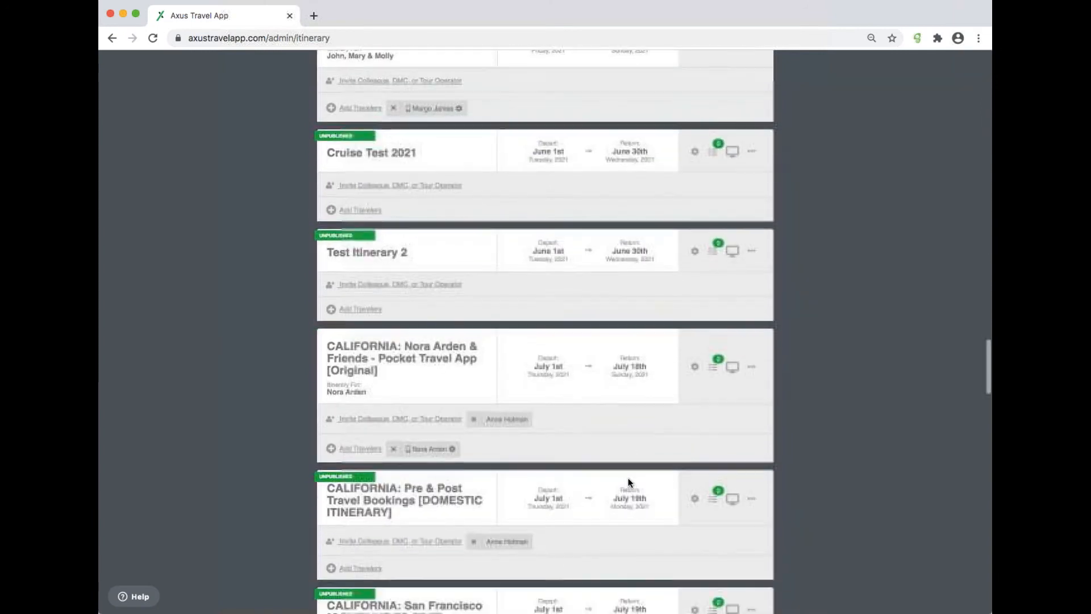
pyautogui.scroll(20, 629, 482)
pyautogui.scroll(20, 628, 479)
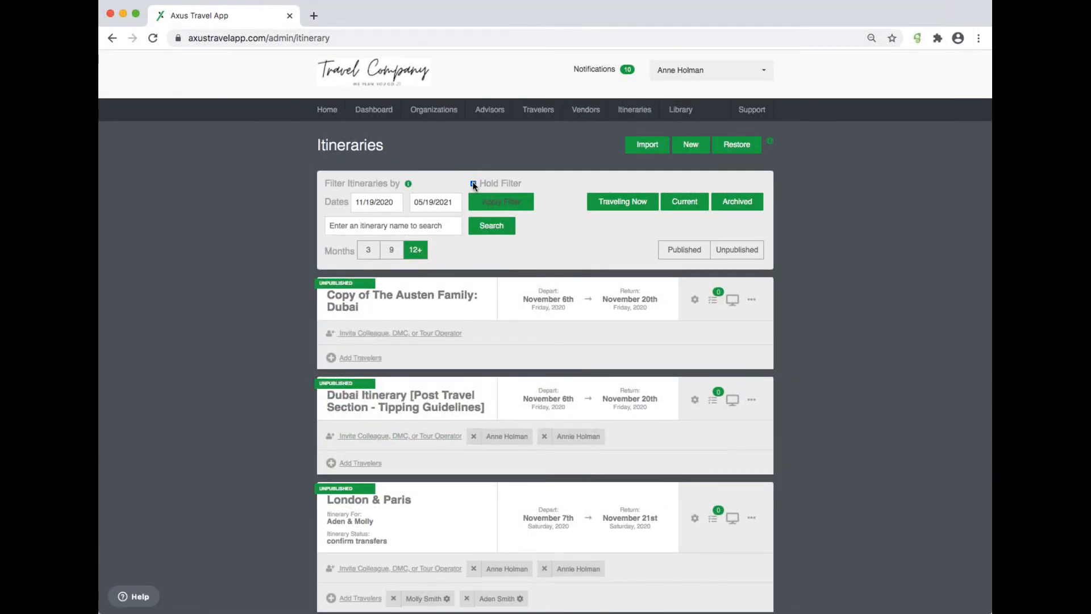
# Step: Turn off Hold Filter and search the 12+ months range for the itinerary 'Greece Itinerary: 50th Birthday'
pyautogui.click(473, 184)
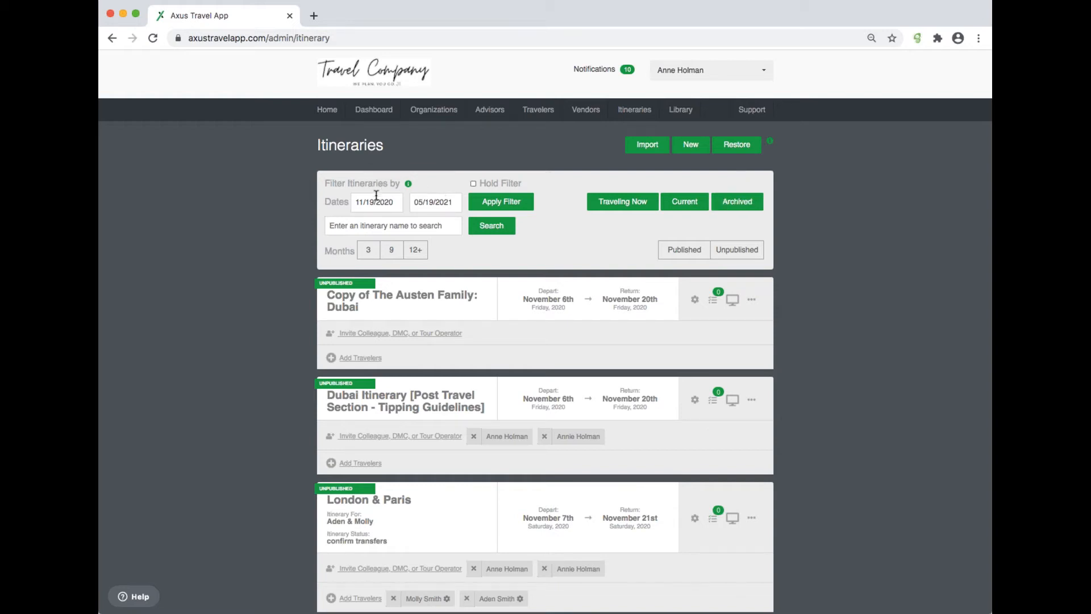
pyautogui.click(367, 226)
pyautogui.write('Gree')
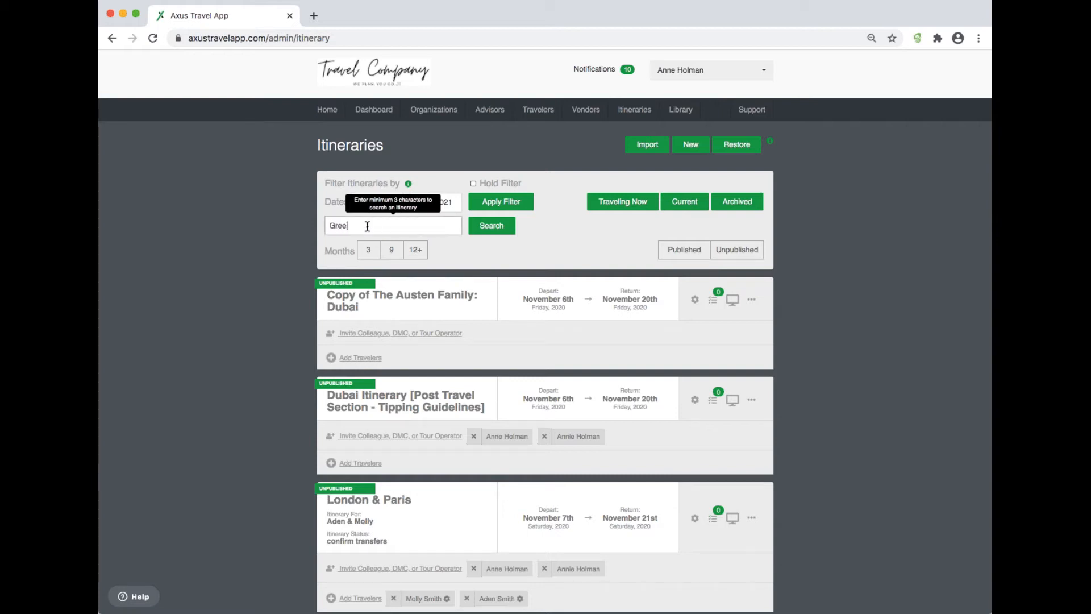
pyautogui.write('ce Itinerary: 50th Birthday')
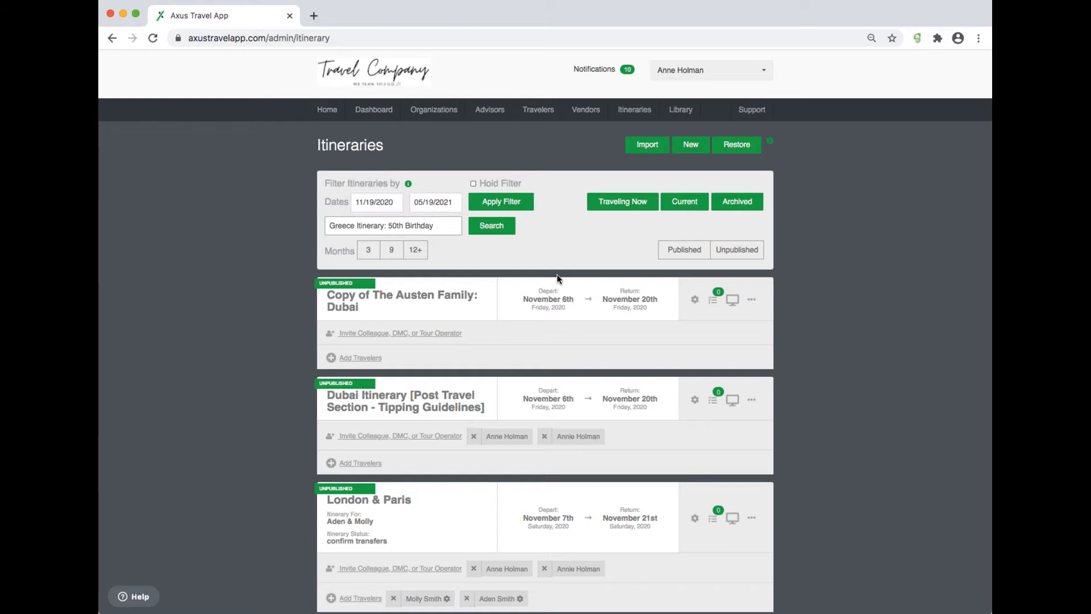
pyautogui.click(499, 225)
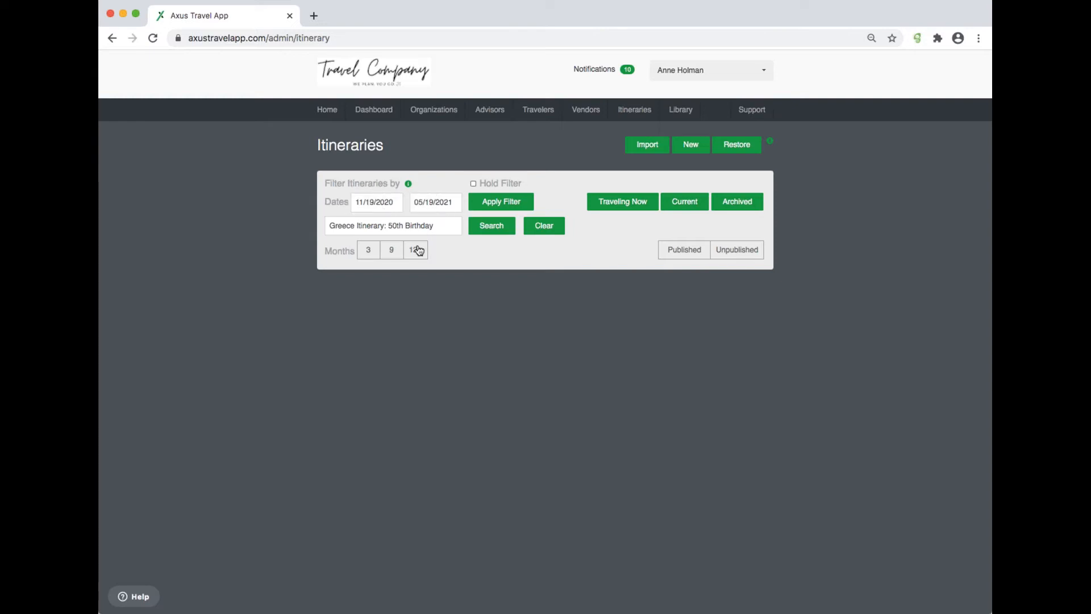
pyautogui.click(418, 251)
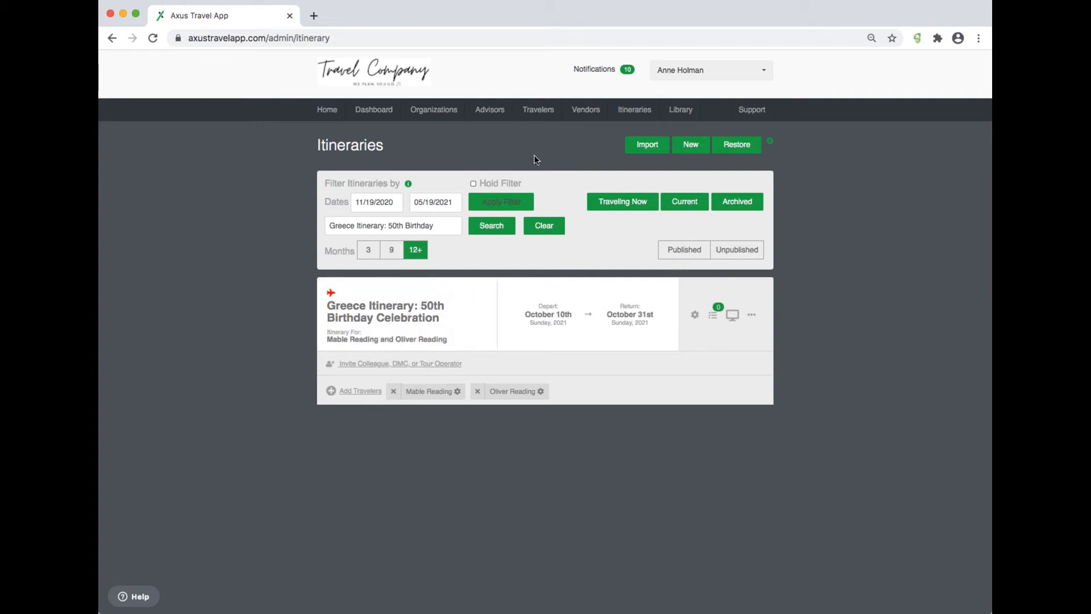
# Step: Return to the Itineraries list and open the 'Copy of The Austen Family: Dubai' itinerary
pyautogui.click(641, 112)
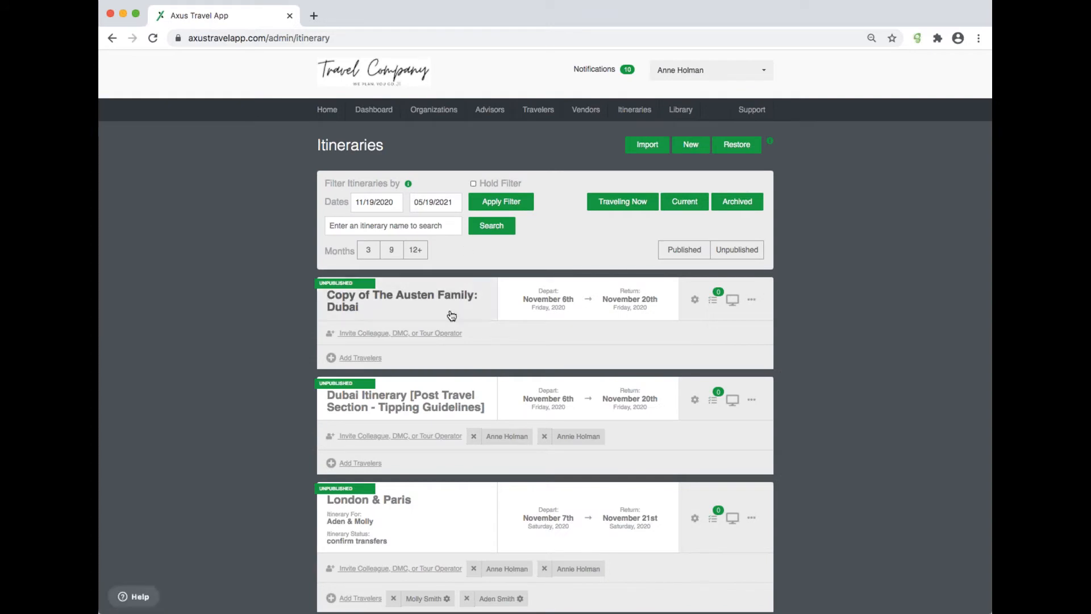
pyautogui.click(450, 299)
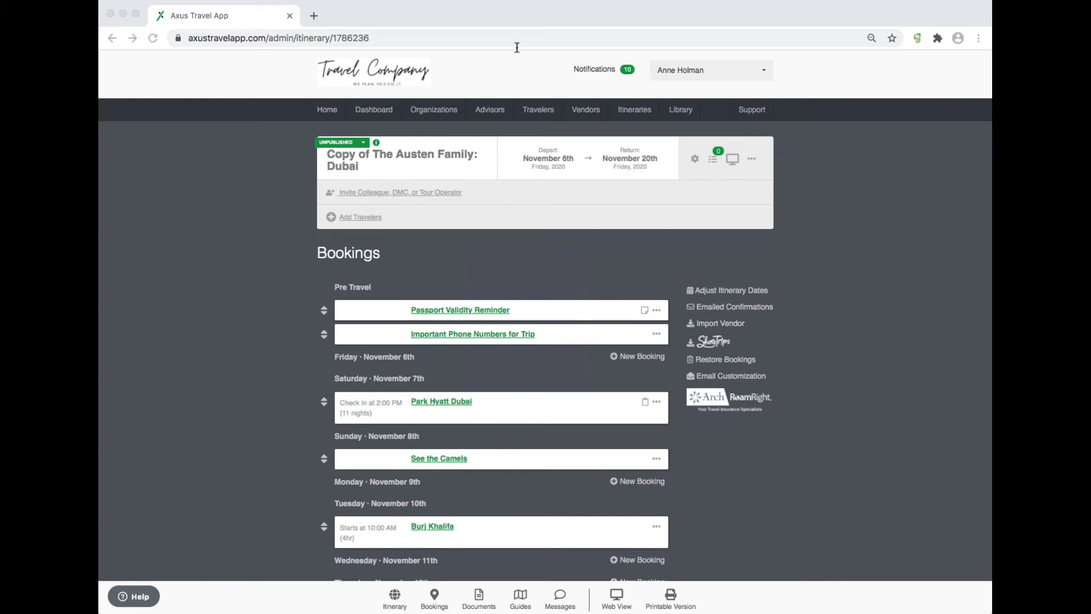
# Step: Open the itinerary with ID 1871154 by editing the page address
pyautogui.click(405, 39)
pyautogui.click(405, 39)
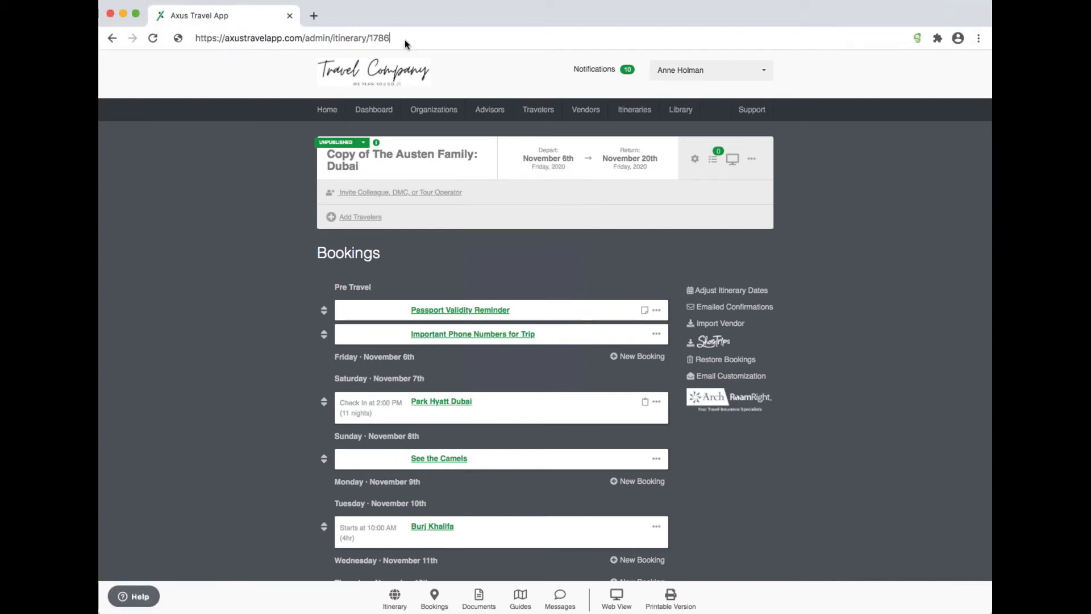
pyautogui.write('1871154')
pyautogui.press('Return')
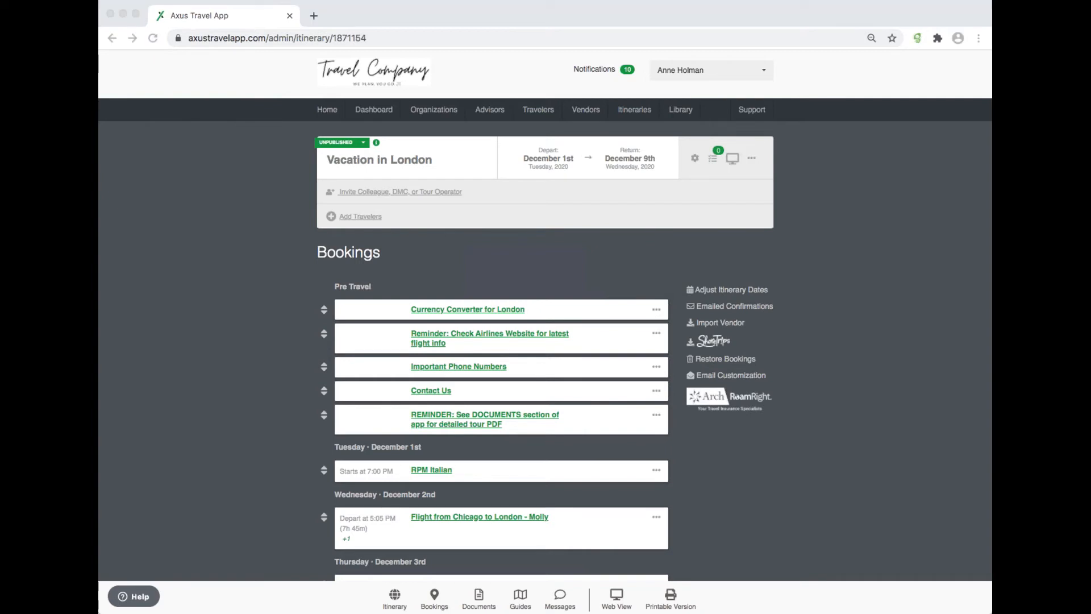
# Step: Open the itinerary with ID 1823554 by changing the ID in the page address
pyautogui.click(449, 40)
pyautogui.click(446, 39)
pyautogui.press('BackSpace')
pyautogui.press('BackSpace')
pyautogui.press('BackSpace')
pyautogui.press('BackSpace')
pyautogui.press('BackSpace')
pyautogui.press('BackSpace')
pyautogui.write('823554')
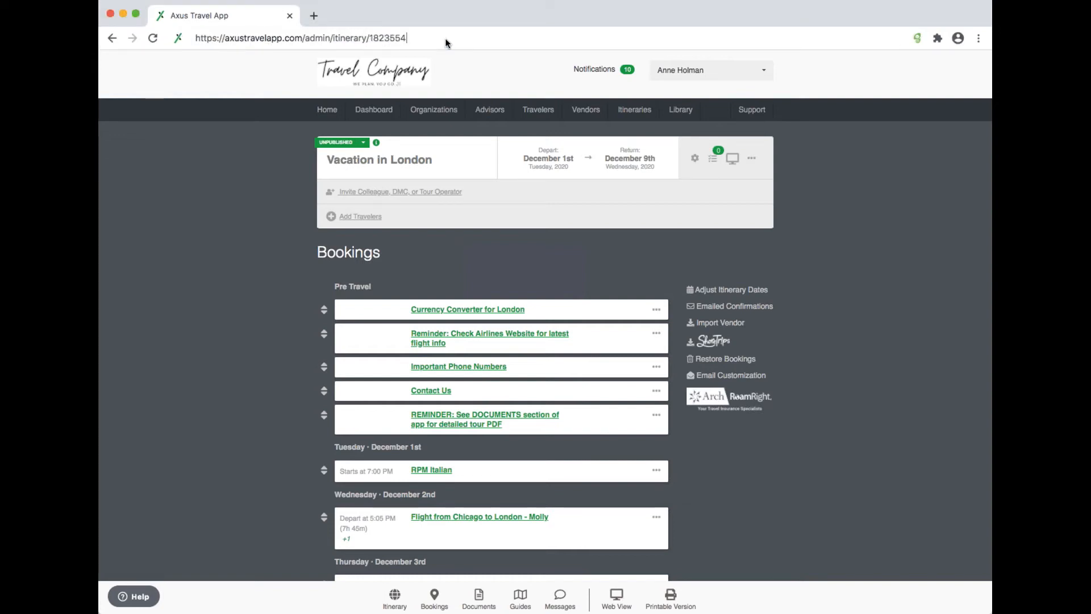
pyautogui.press('Return')
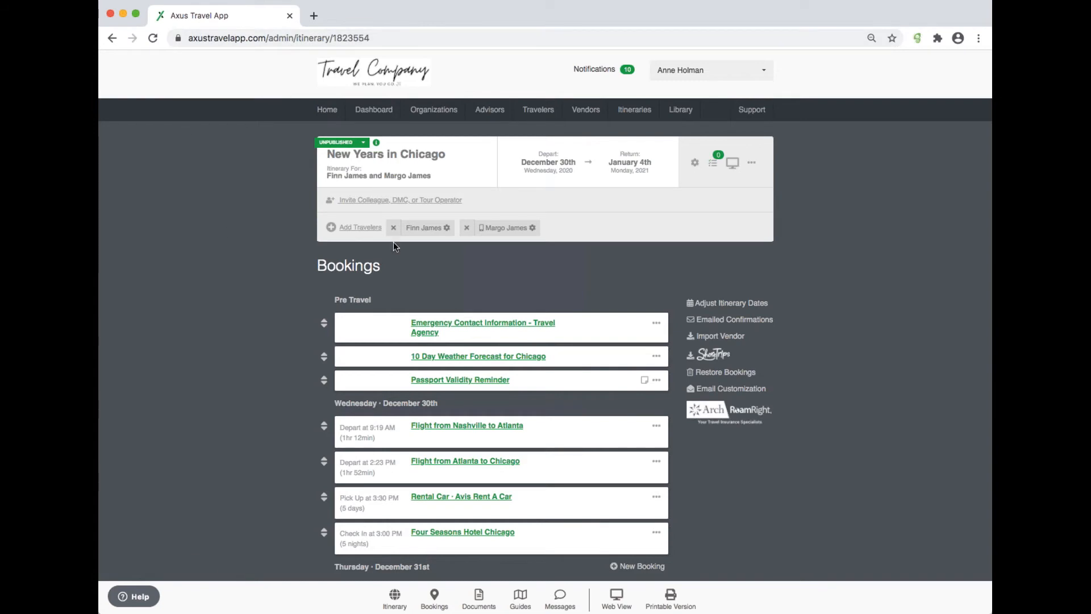
# Step: Insert a new Other/Notes booking below Passport Validity Reminder and title it 'Emergency Contact'
pyautogui.click(657, 380)
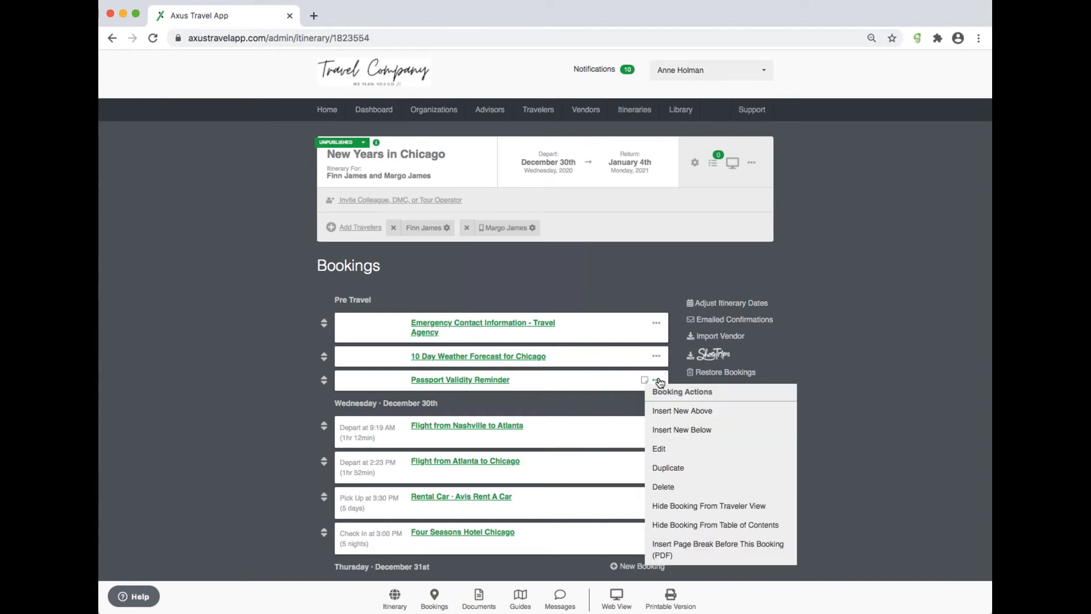
pyautogui.click(681, 431)
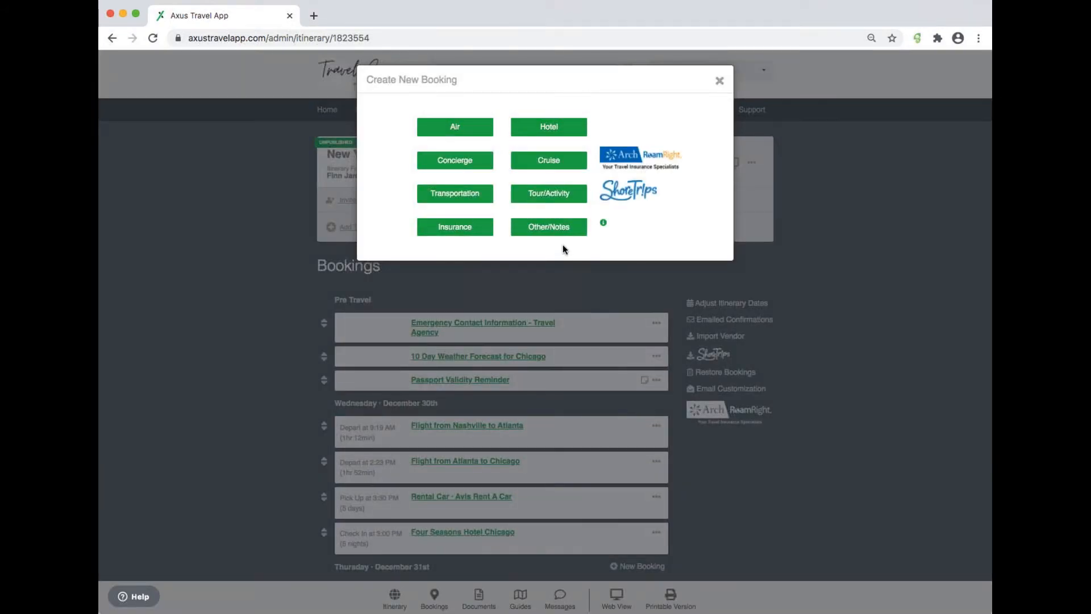
pyautogui.click(561, 229)
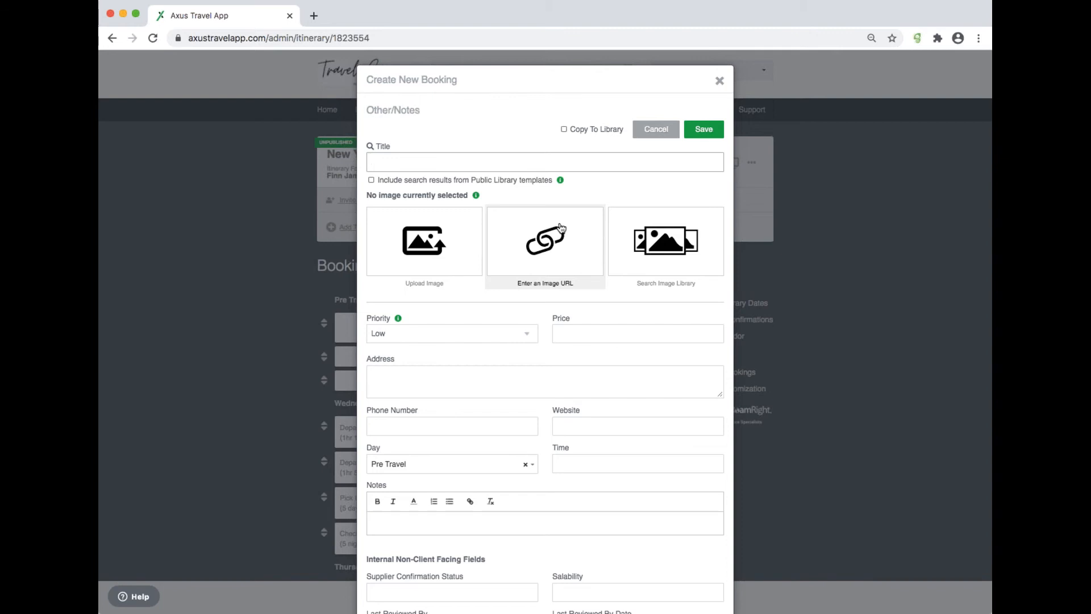
pyautogui.write('Emerg')
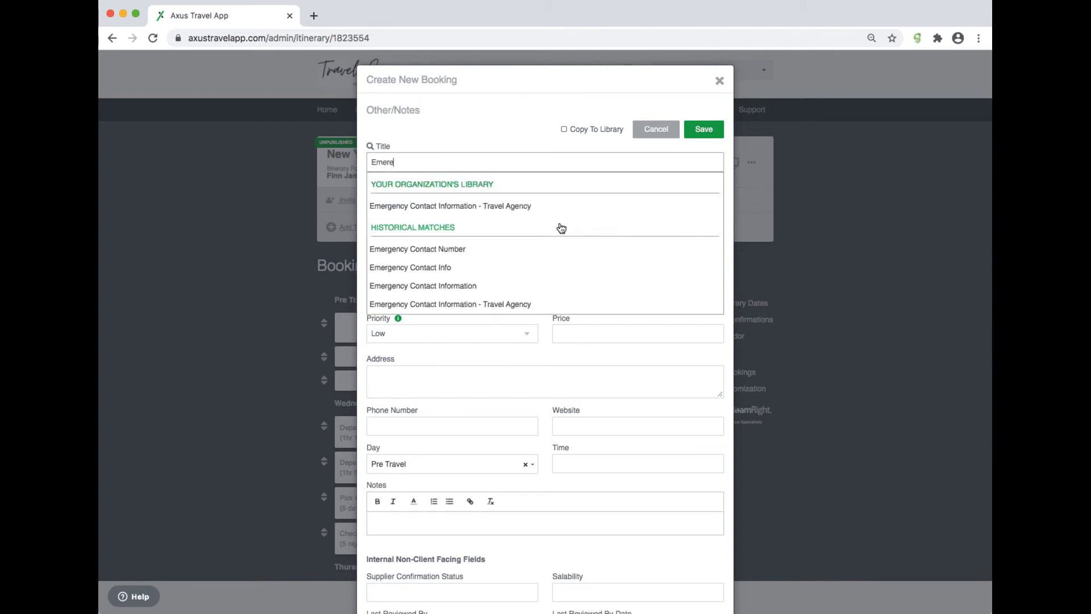
pyautogui.write('ency Contact')
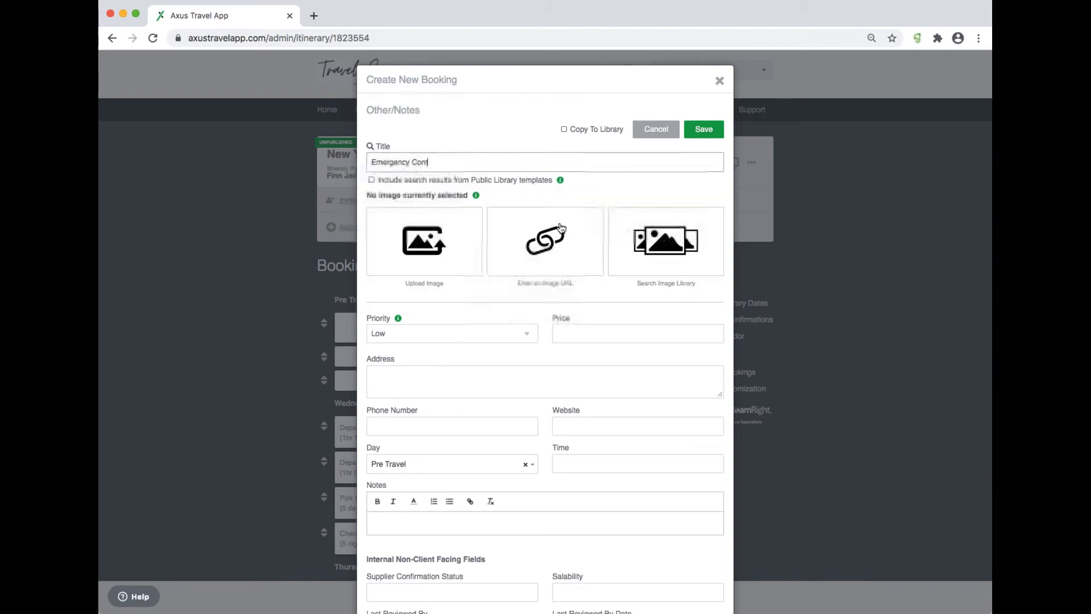
# Step: Enter the notes afasdf, adfasdf and asdfasdf on three separate lines
pyautogui.click(507, 123)
pyautogui.scroll(-3, 395, 358)
pyautogui.click(393, 353)
pyautogui.write('afasdf')
pyautogui.press('Return')
pyautogui.write('adfasdf')
pyautogui.press('Return')
pyautogui.write('asdfasdf')
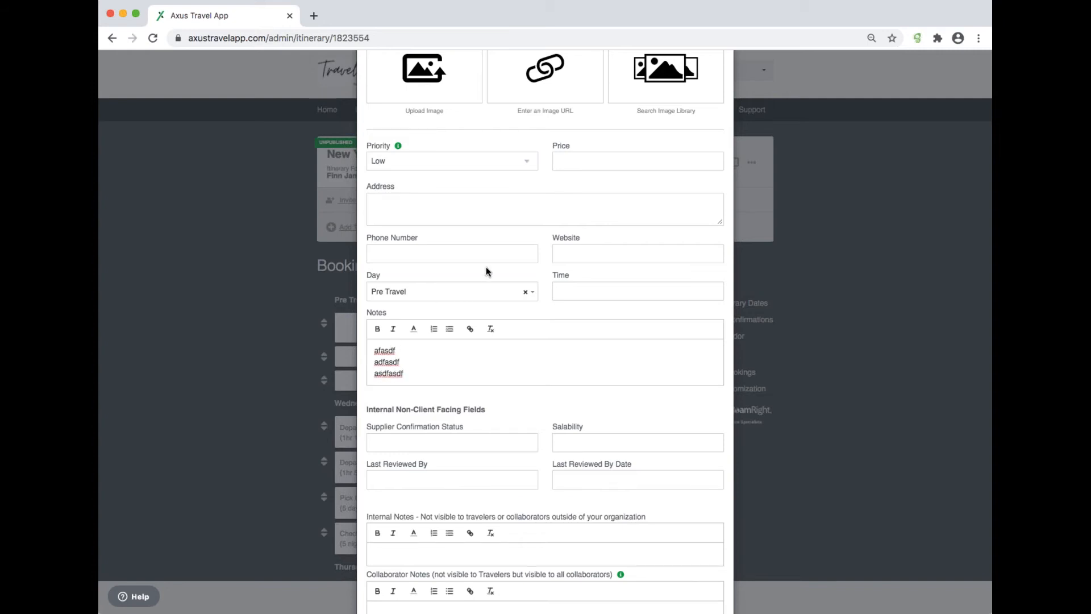
# Step: Set the new booking's priority to High and save it
pyautogui.scroll(1, 487, 267)
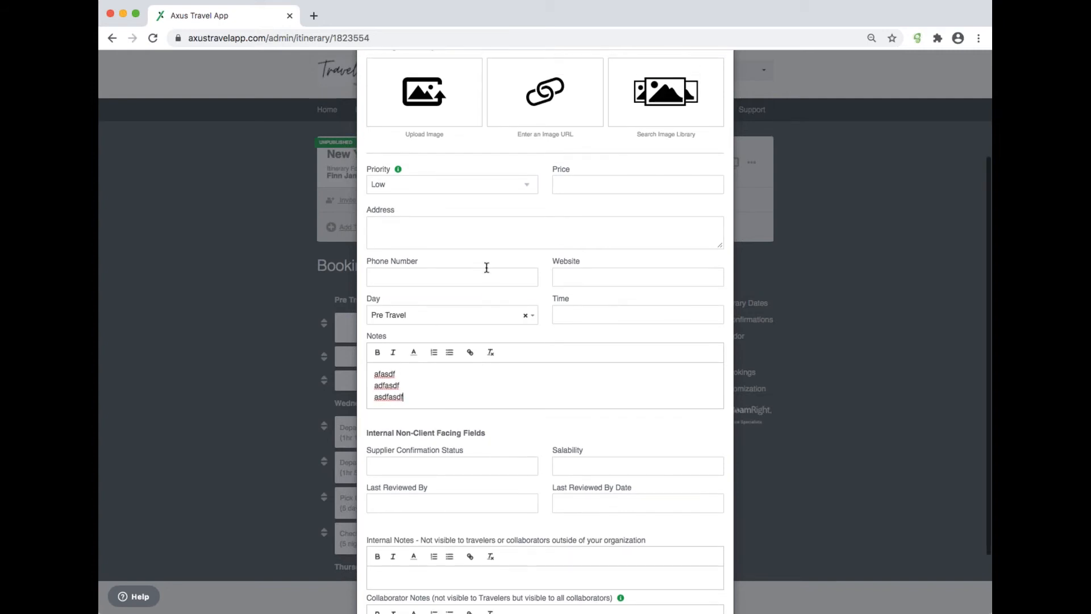
pyautogui.click(509, 196)
pyautogui.scroll(3, 665, 168)
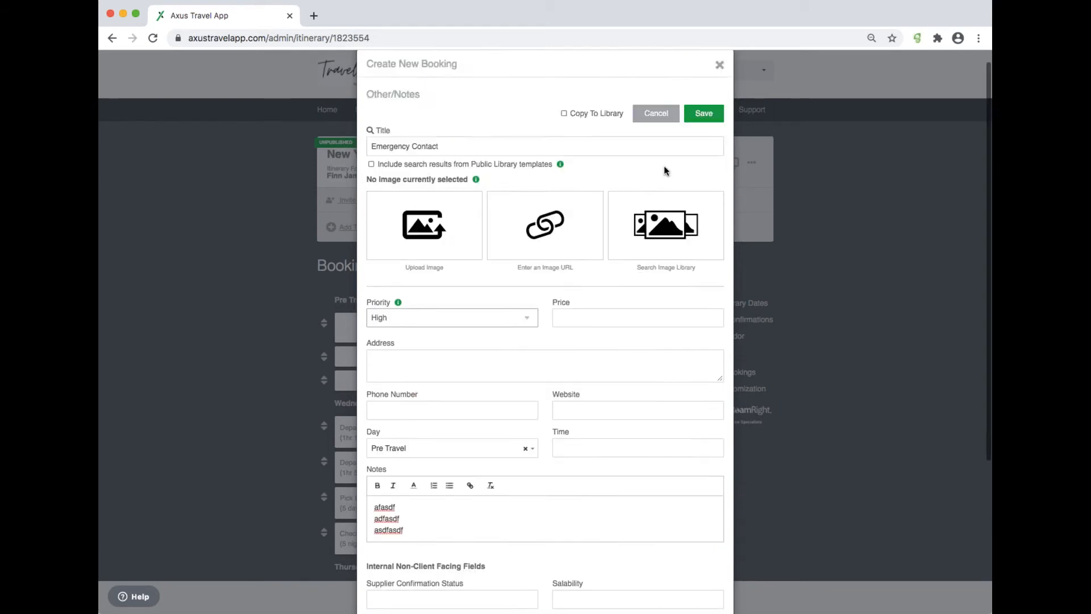
pyautogui.click(704, 126)
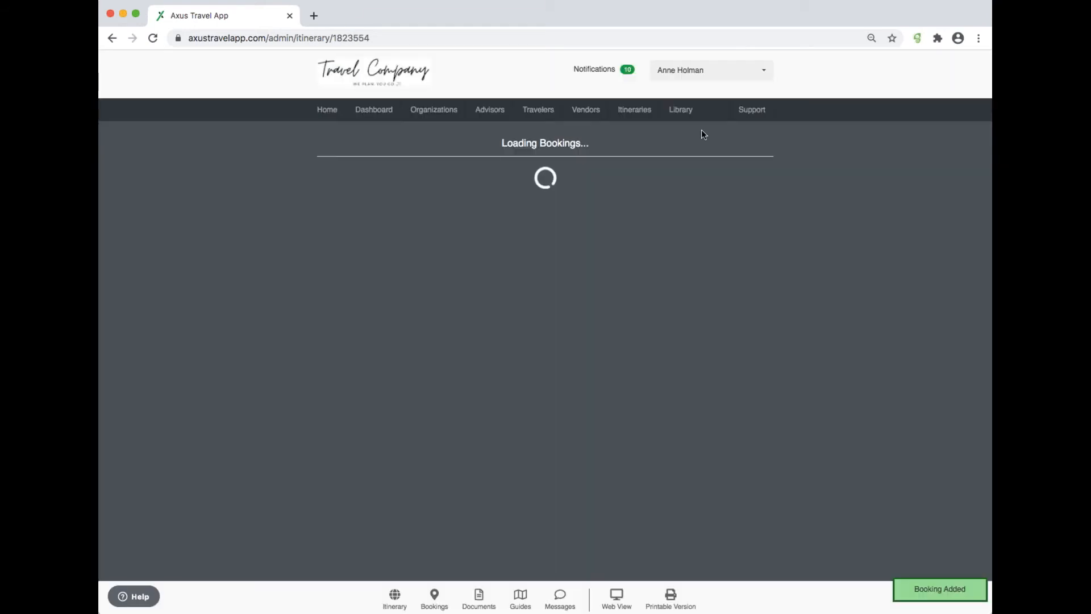
# Step: Open the itinerary's Web View and scroll through the Pre Travel sections
pyautogui.scroll(5, 517, 147)
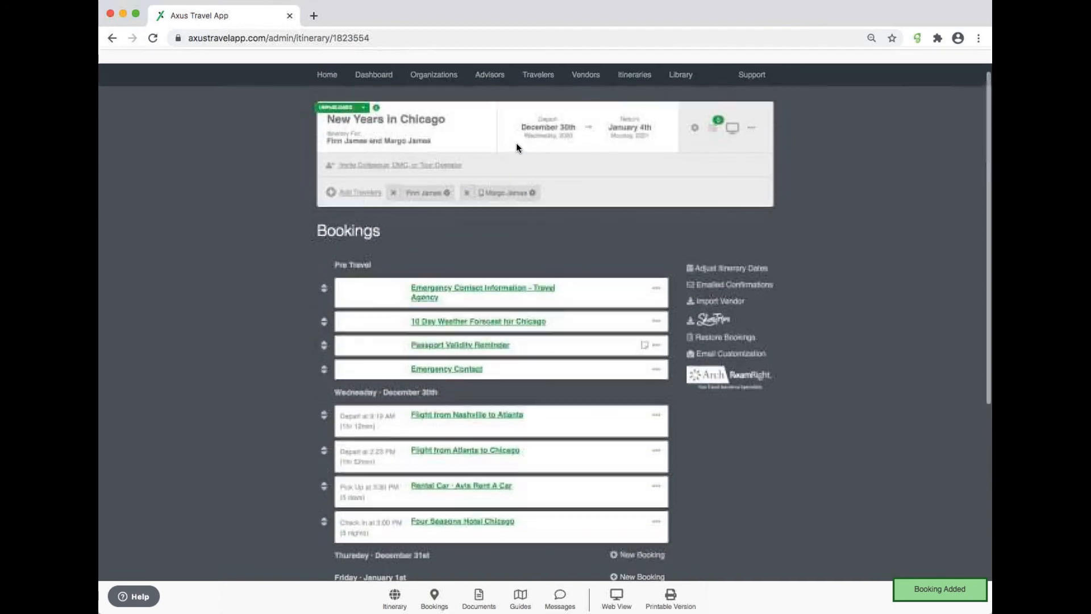
pyautogui.click(732, 127)
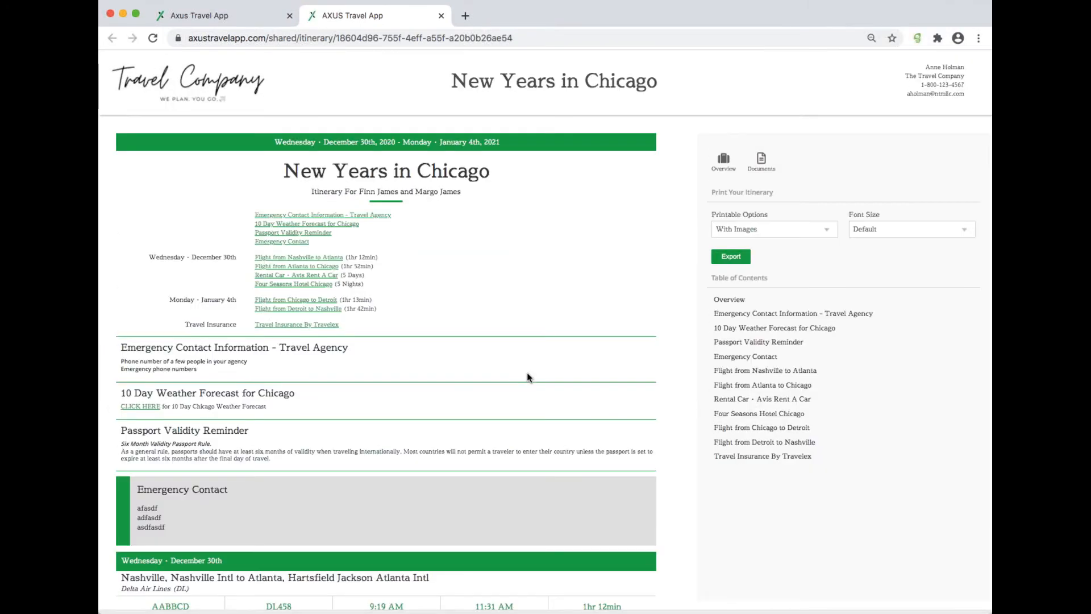
pyautogui.scroll(-5, 499, 397)
pyautogui.scroll(4, 499, 401)
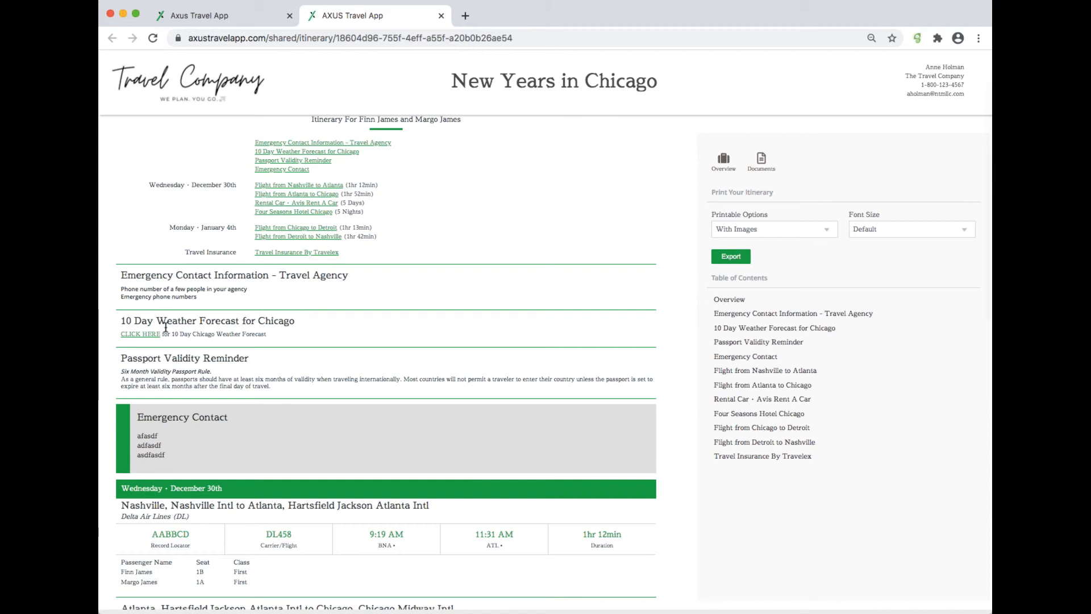
pyautogui.scroll(-2, 164, 354)
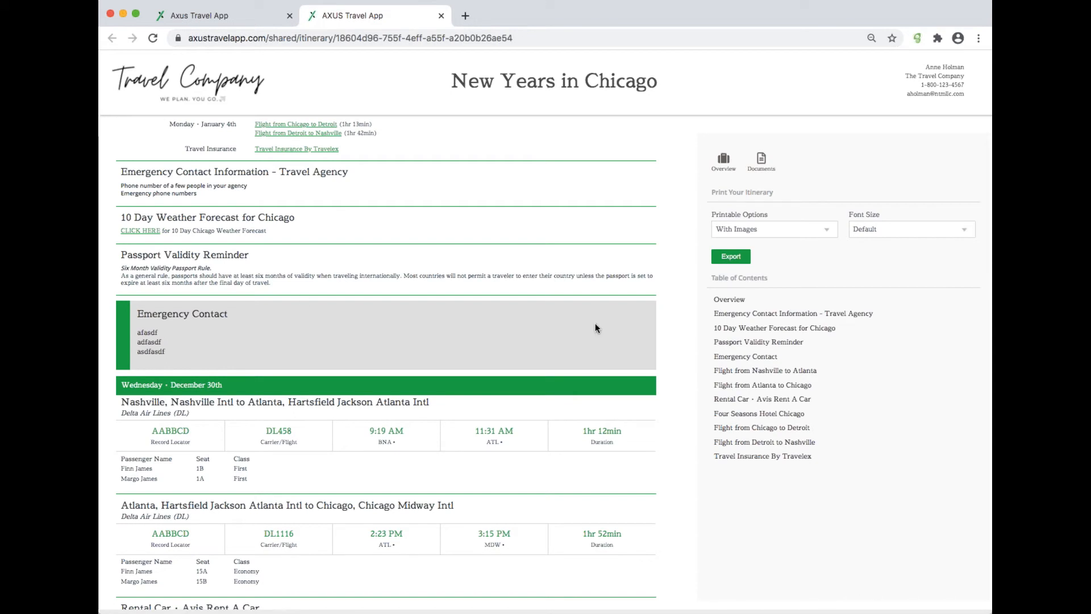
pyautogui.scroll(3, 485, 365)
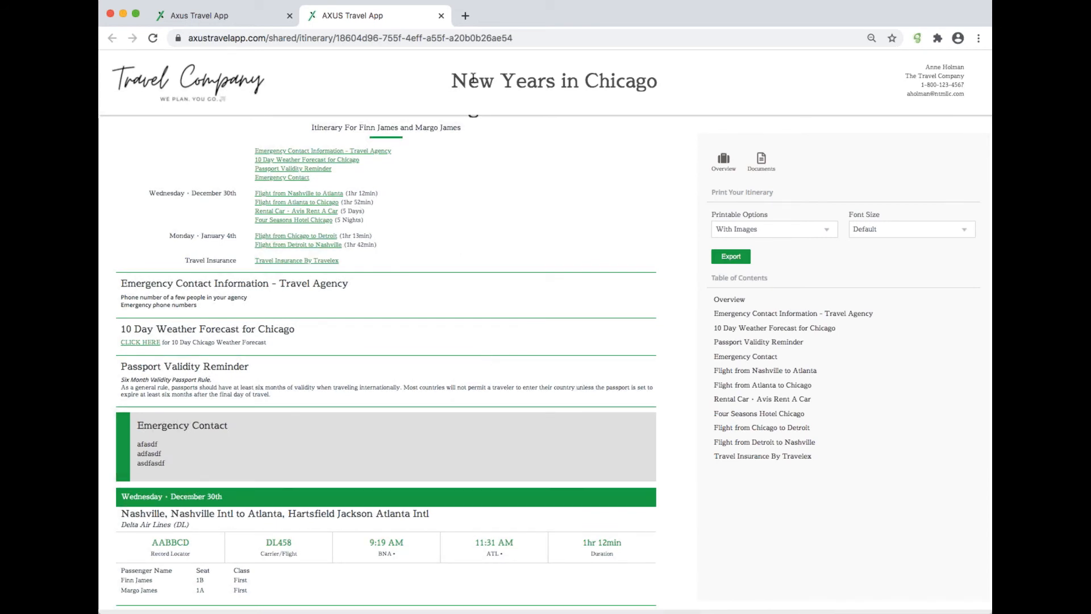
# Step: Back in the admin tab, change the priority of the Emergency Contact Information - Travel Agency booking and save it
pyautogui.click(247, 16)
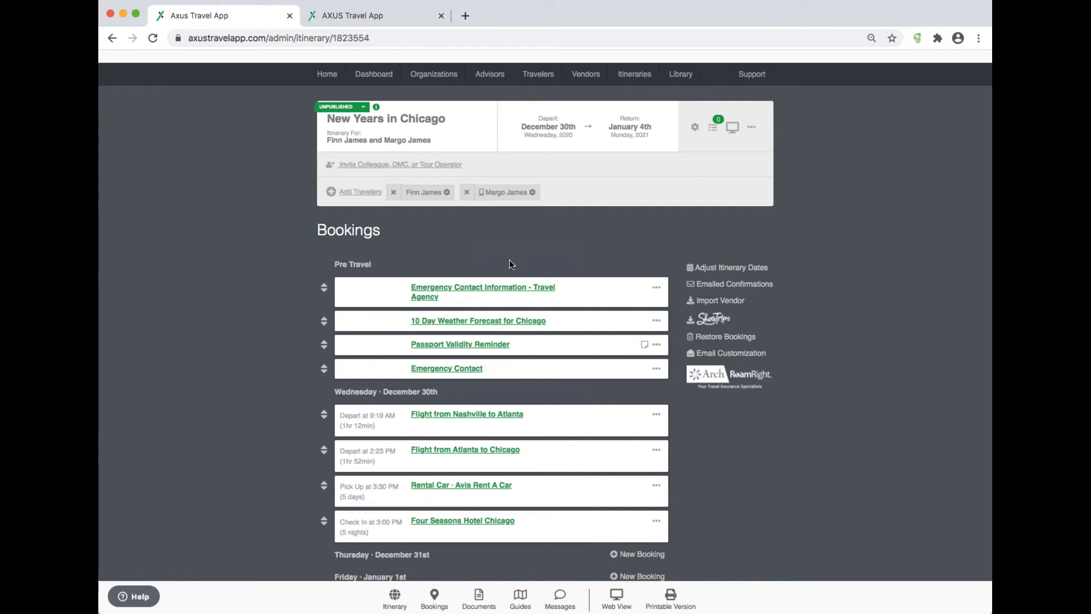
pyautogui.click(537, 287)
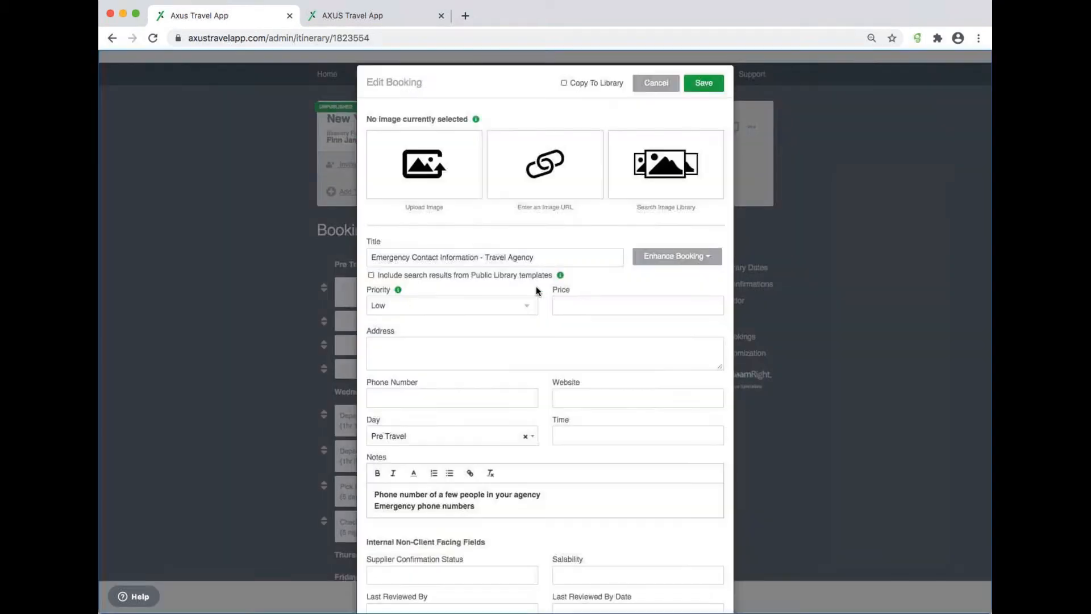
pyautogui.click(499, 298)
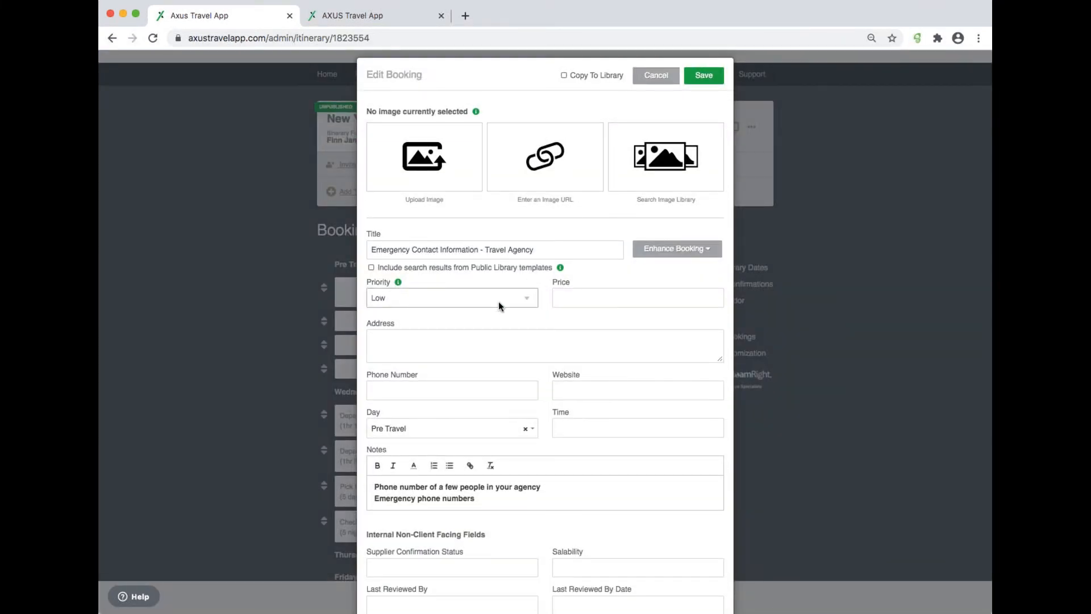
pyautogui.click(500, 310)
pyautogui.click(711, 77)
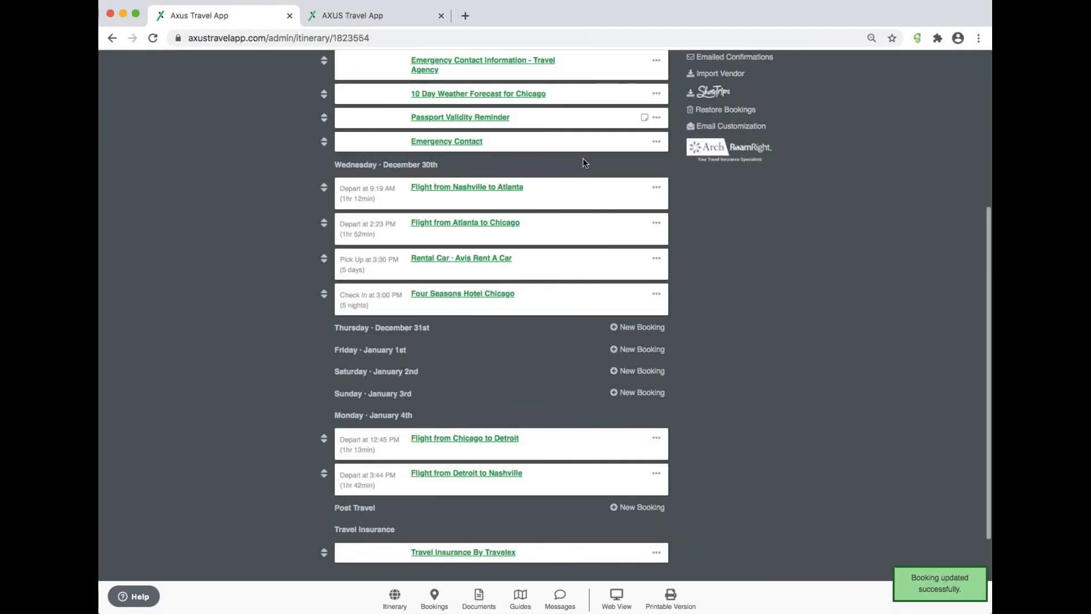
# Step: Change the priority of the 10 Day Weather Forecast for Chicago booking and save it
pyautogui.click(540, 225)
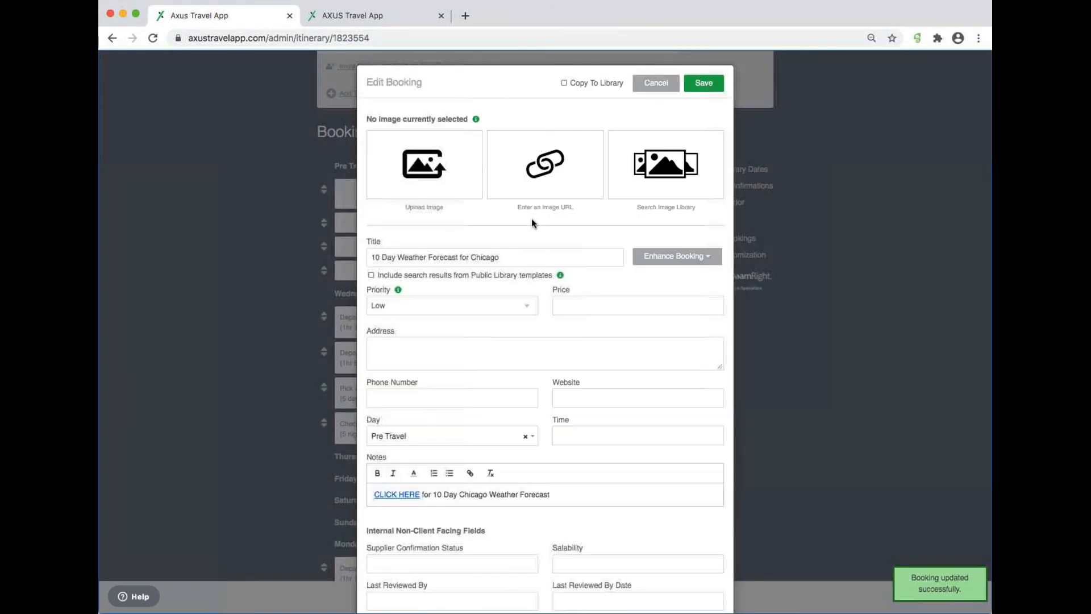
pyautogui.click(483, 319)
pyautogui.click(705, 86)
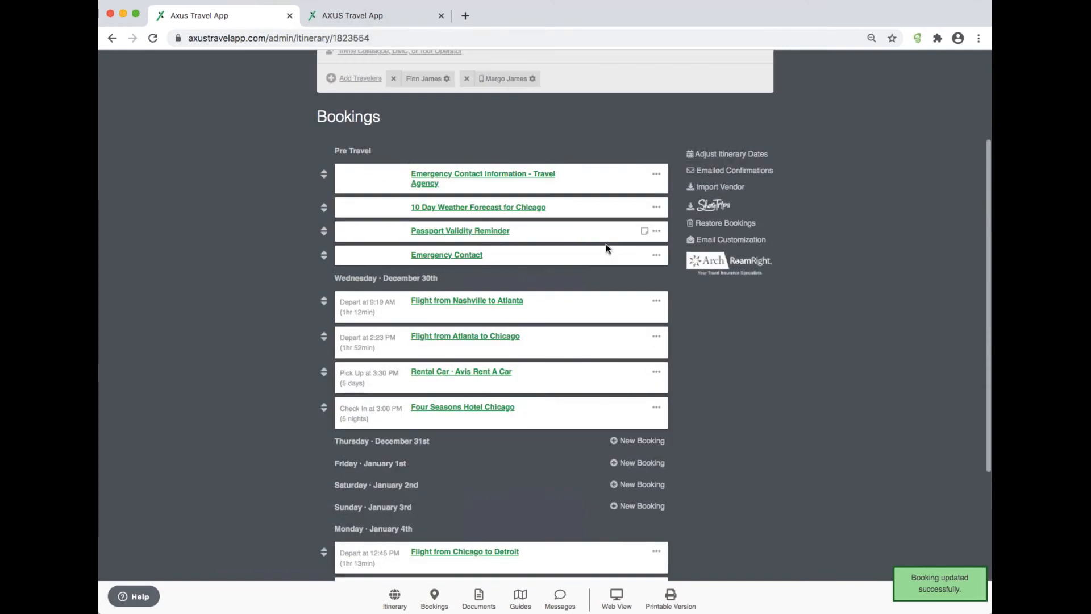
# Step: Set the Passport Validity Reminder booking's priority to High, save it, and switch to the Web View tab
pyautogui.click(494, 232)
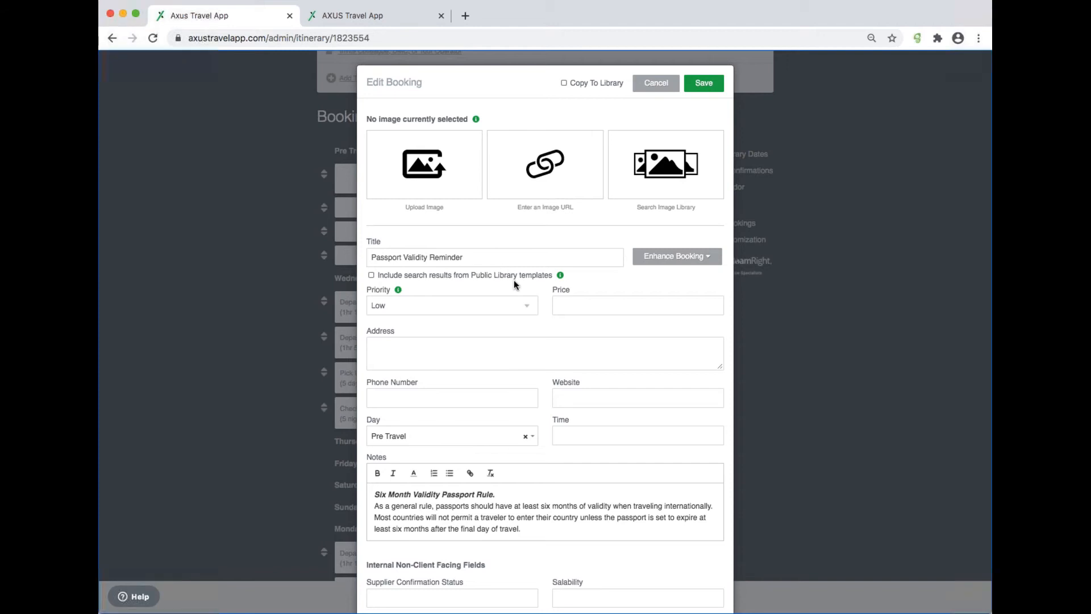
pyautogui.scroll(2, 513, 279)
pyautogui.scroll(-1, 514, 280)
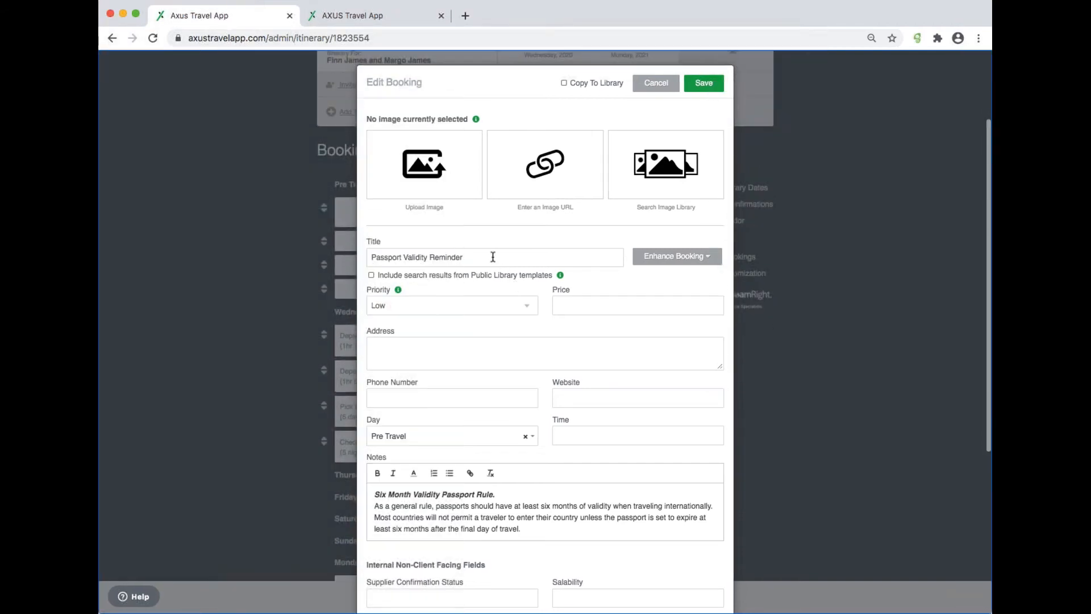
pyautogui.click(504, 309)
pyautogui.click(707, 79)
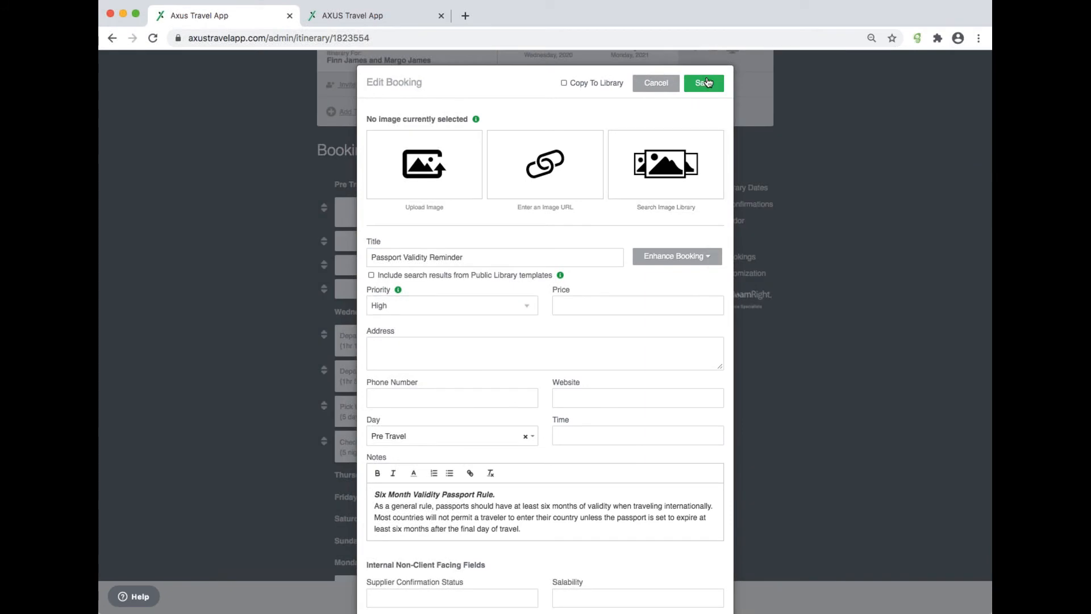
pyautogui.click(360, 20)
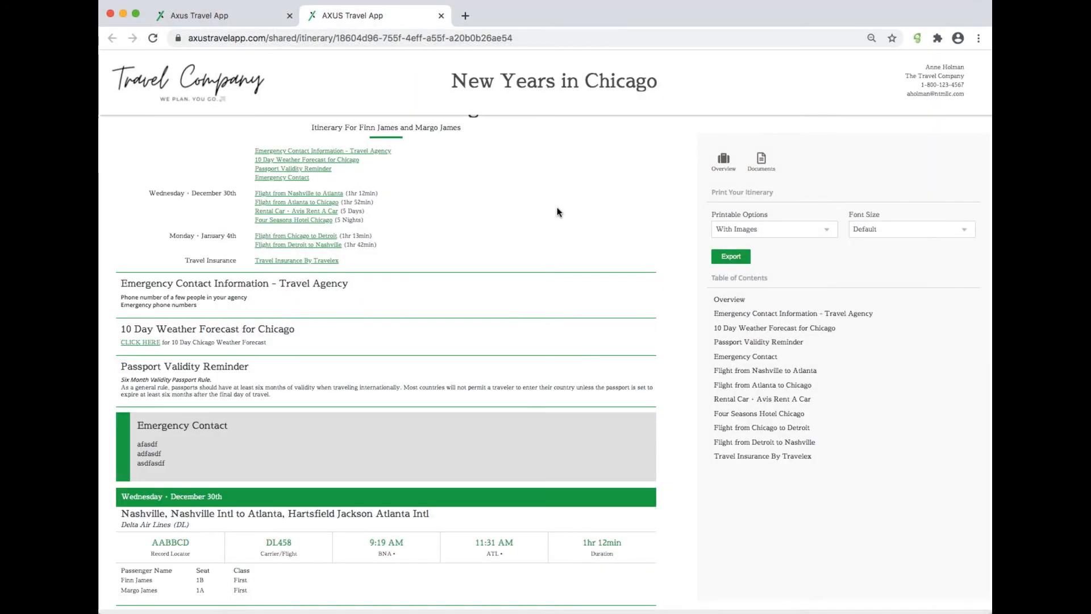
# Step: Reload the Web View and scroll through the Pre Travel sections to review their new order
pyautogui.press('super+r')
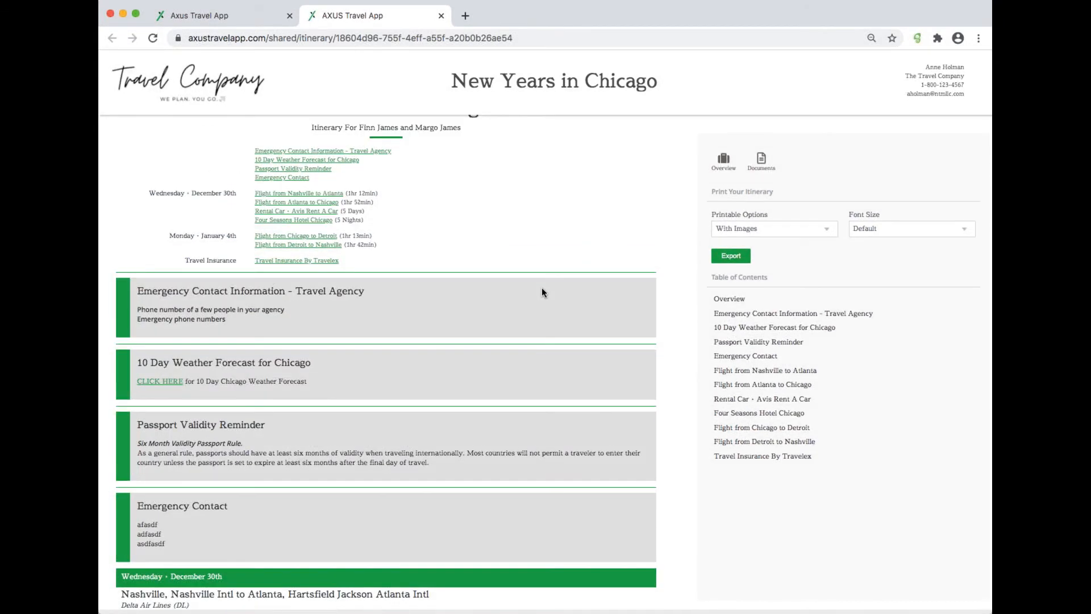
pyautogui.scroll(-3, 351, 431)
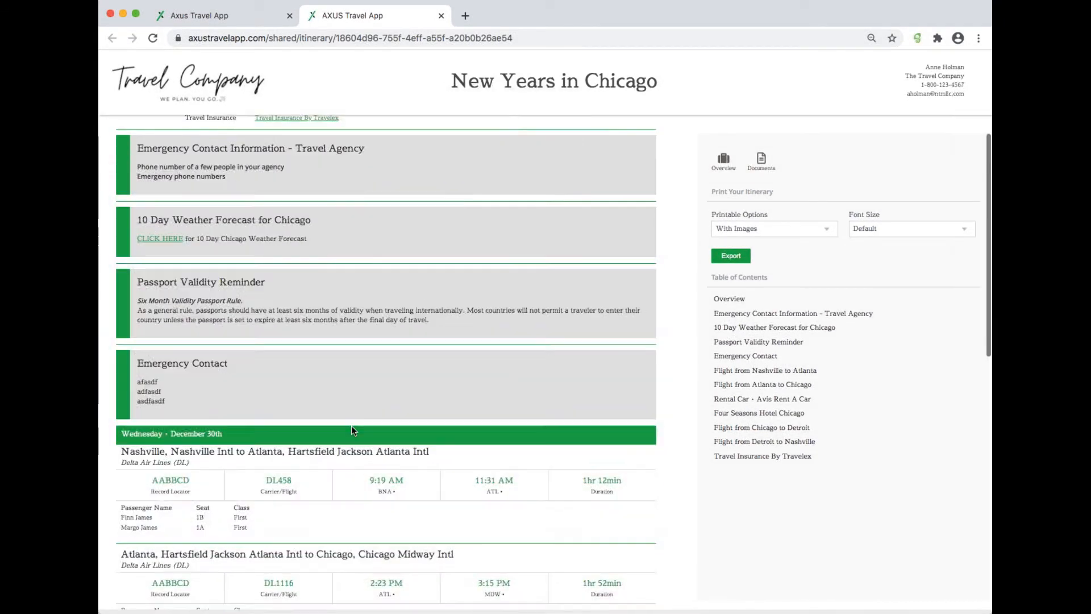
pyautogui.scroll(-1, 352, 430)
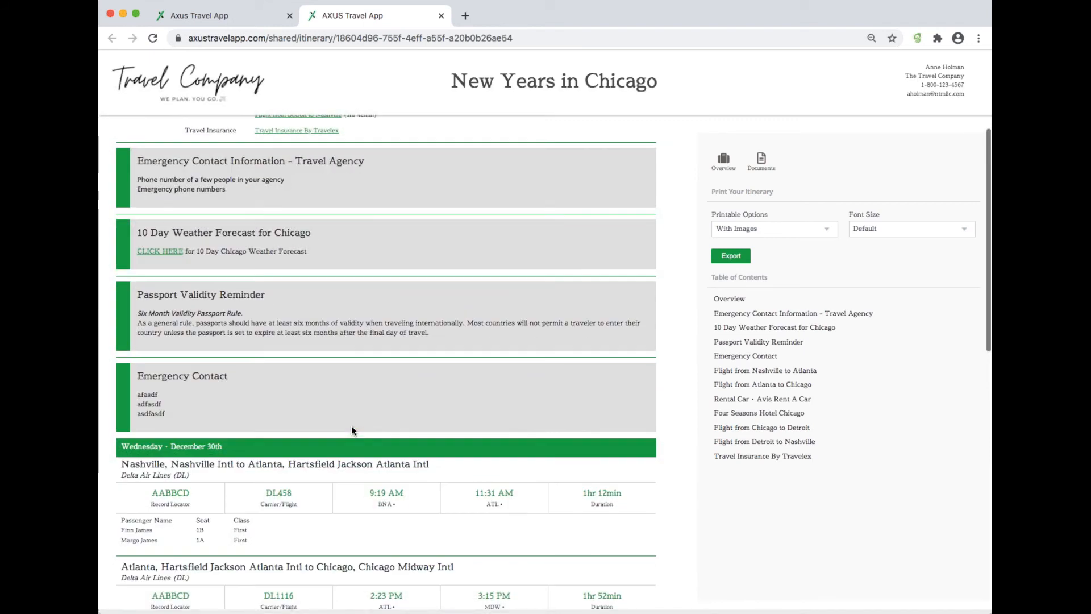
pyautogui.scroll(1, 304, 276)
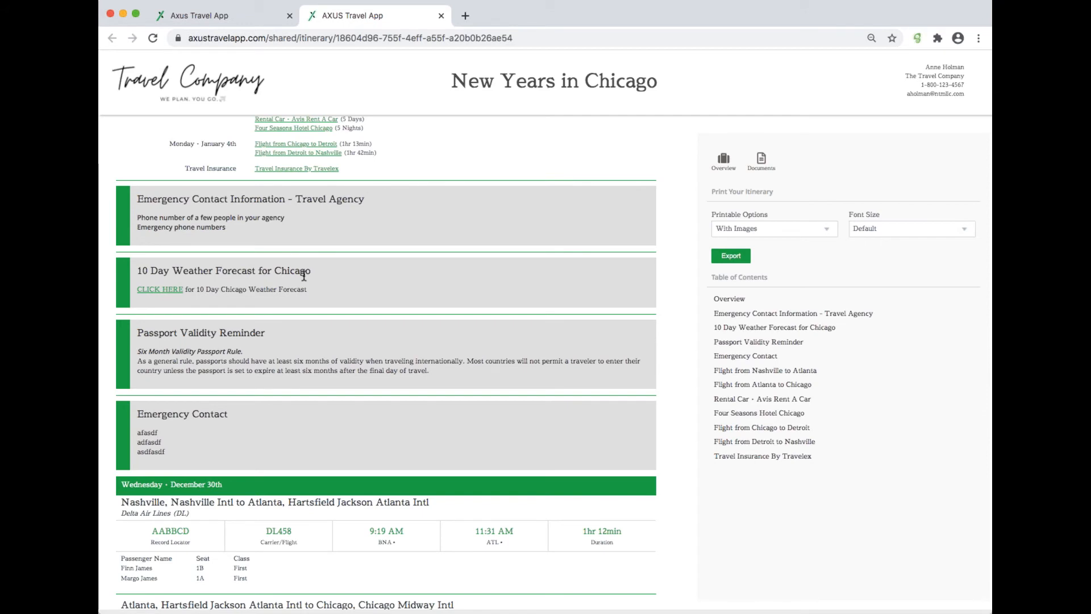
pyautogui.scroll(3, 304, 276)
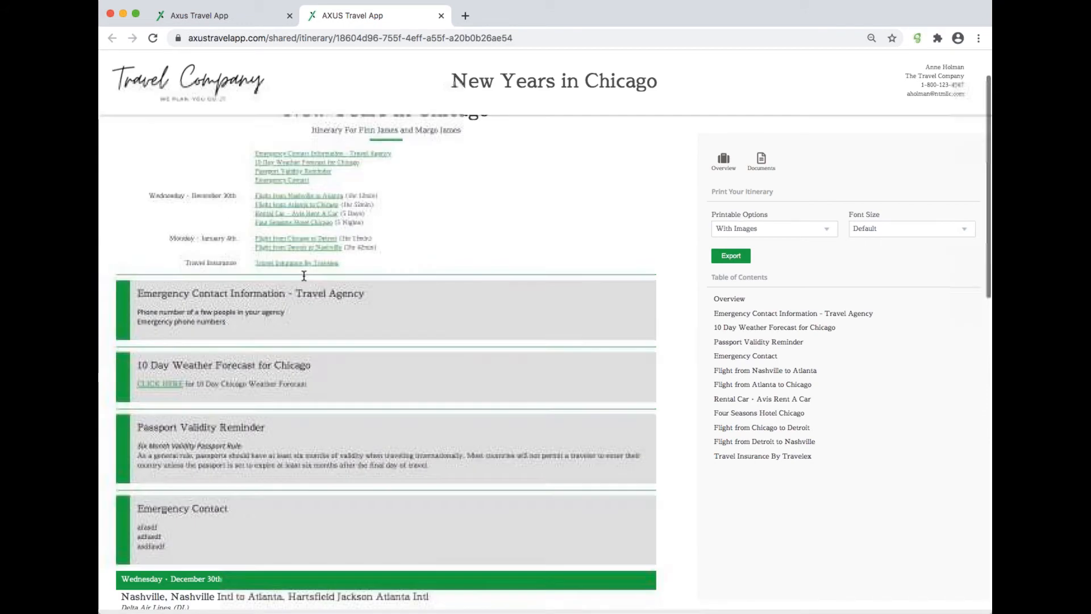
pyautogui.scroll(-4, 304, 276)
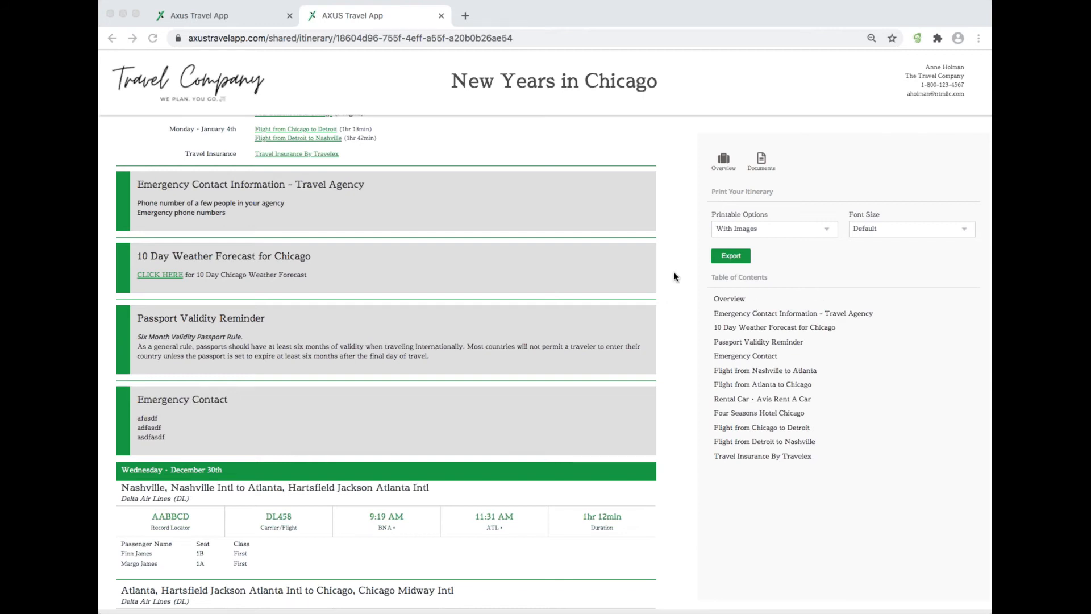
# Step: Close the Web View tab and open itinerary 1871154 in the admin by editing the page address
pyautogui.click(442, 16)
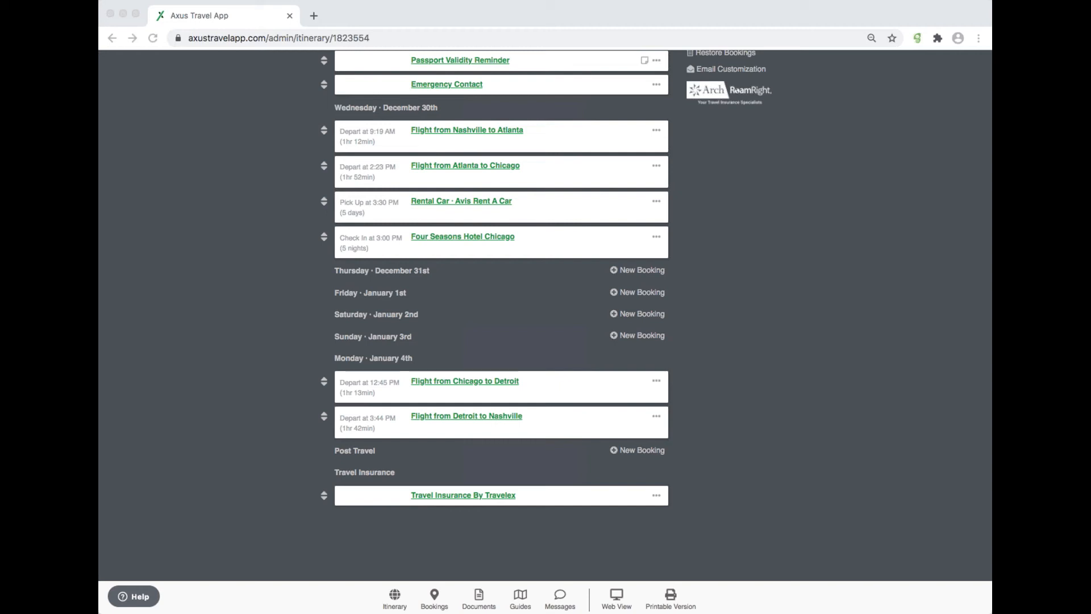
pyautogui.click(372, 37)
pyautogui.click(373, 37)
pyautogui.press('BackSpace')
pyautogui.press('BackSpace')
pyautogui.press('BackSpace')
pyautogui.press('BackSpace')
pyautogui.press('BackSpace')
pyautogui.press('BackSpace')
pyautogui.press('BackSpace')
pyautogui.write('1871154')
pyautogui.press('Return')
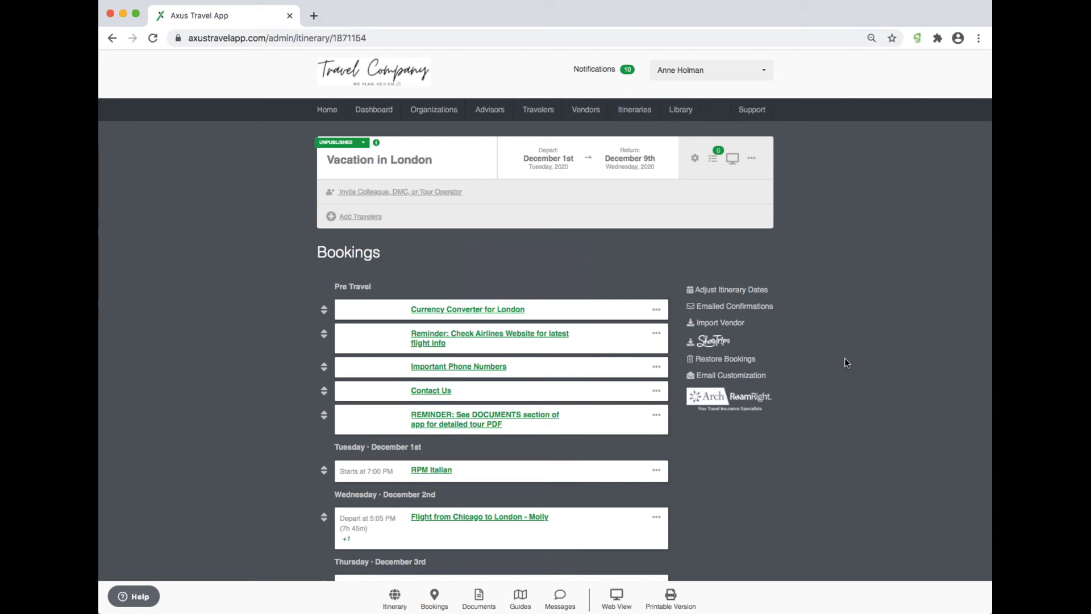
# Step: In the Invite Colleague dialog, search collaborators for Celebrat, pick a Celebrated Experiences contact, then remove the selection
pyautogui.click(449, 192)
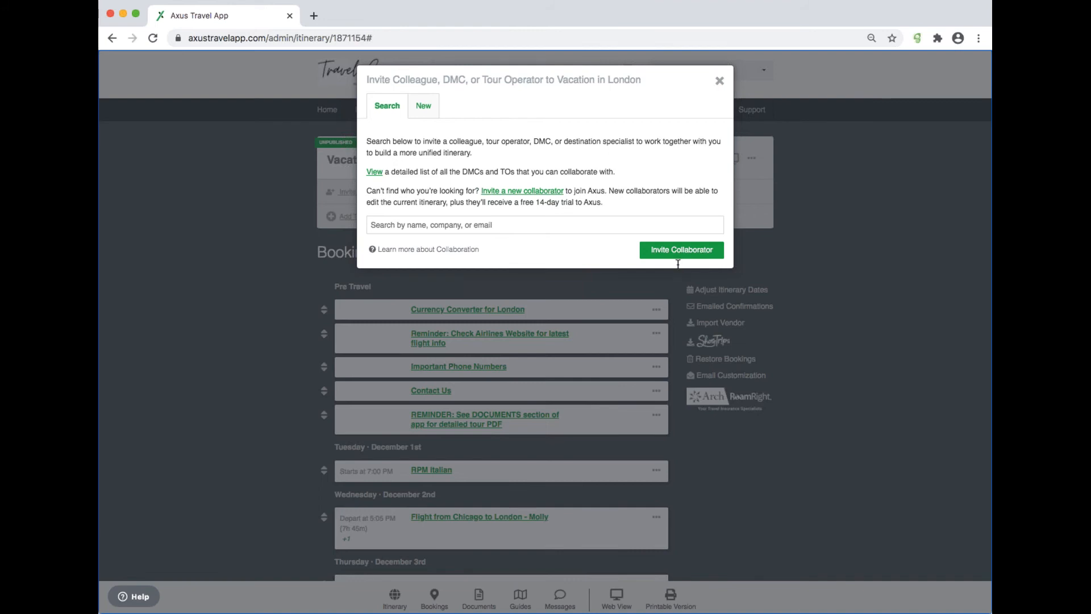
pyautogui.click(721, 80)
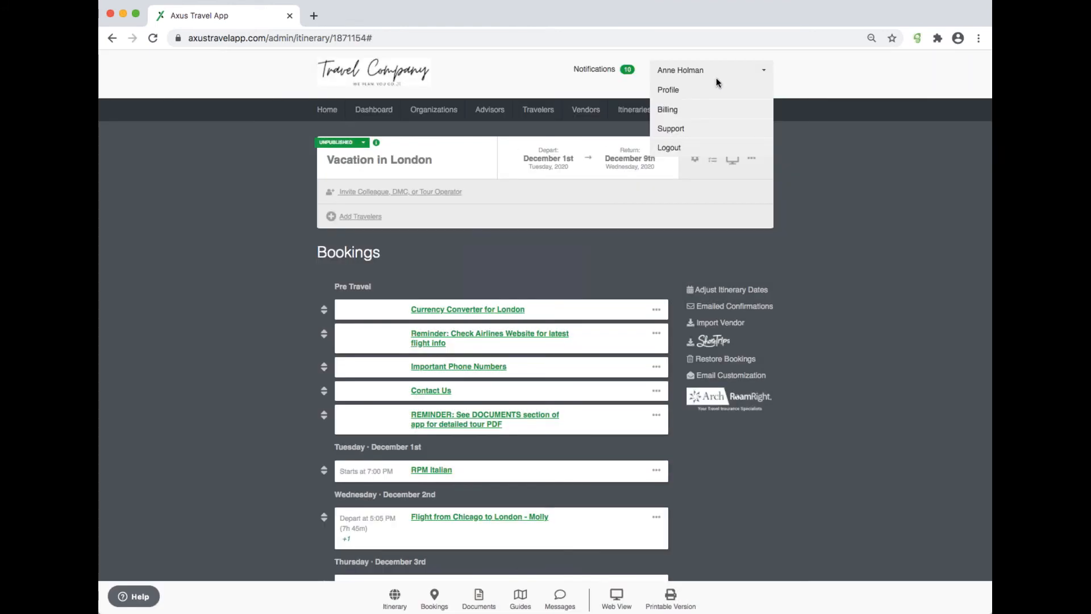
pyautogui.click(431, 192)
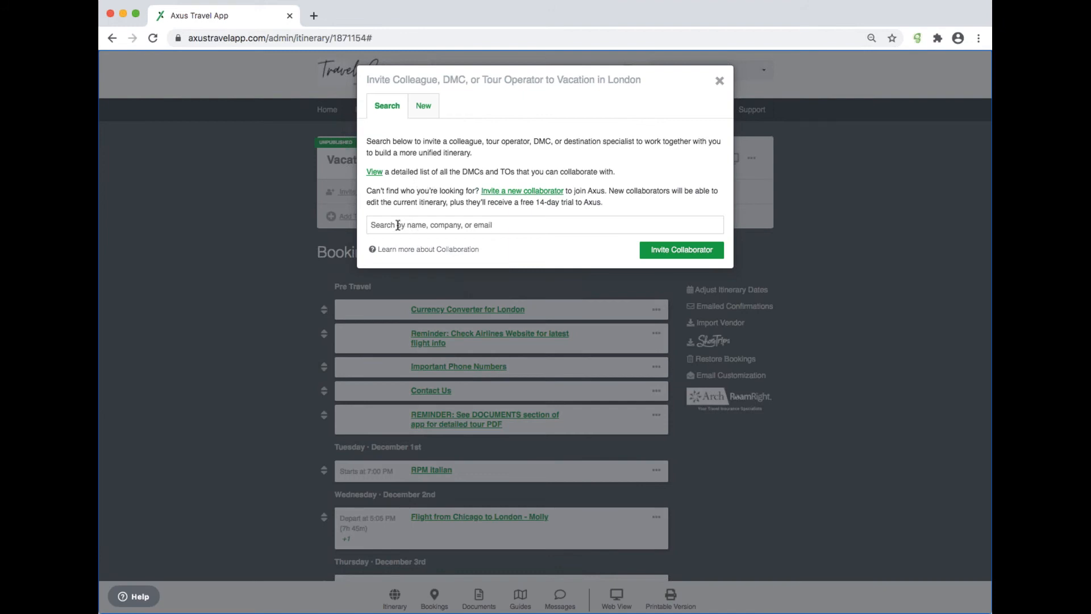
pyautogui.click(448, 225)
pyautogui.write('Celebrat')
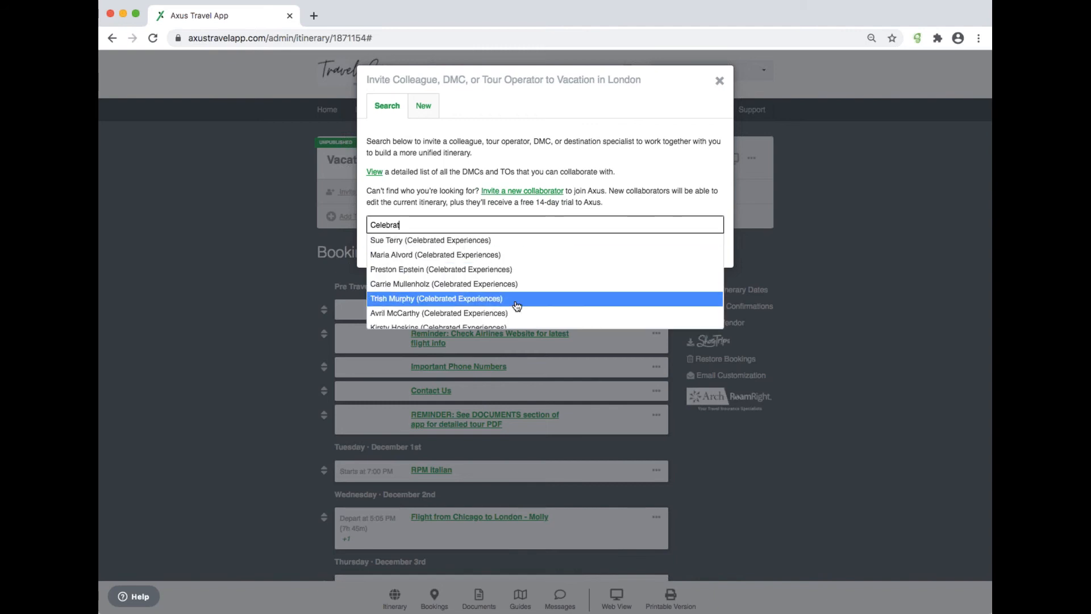
pyautogui.scroll(-2, 514, 273)
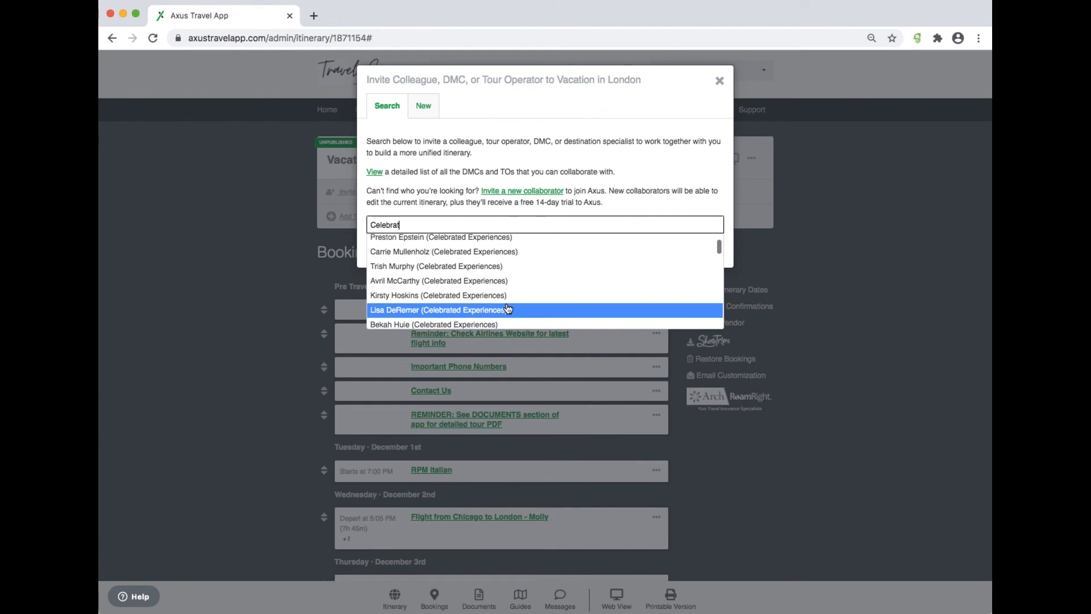
pyautogui.scroll(-2, 515, 284)
pyautogui.scroll(3, 517, 261)
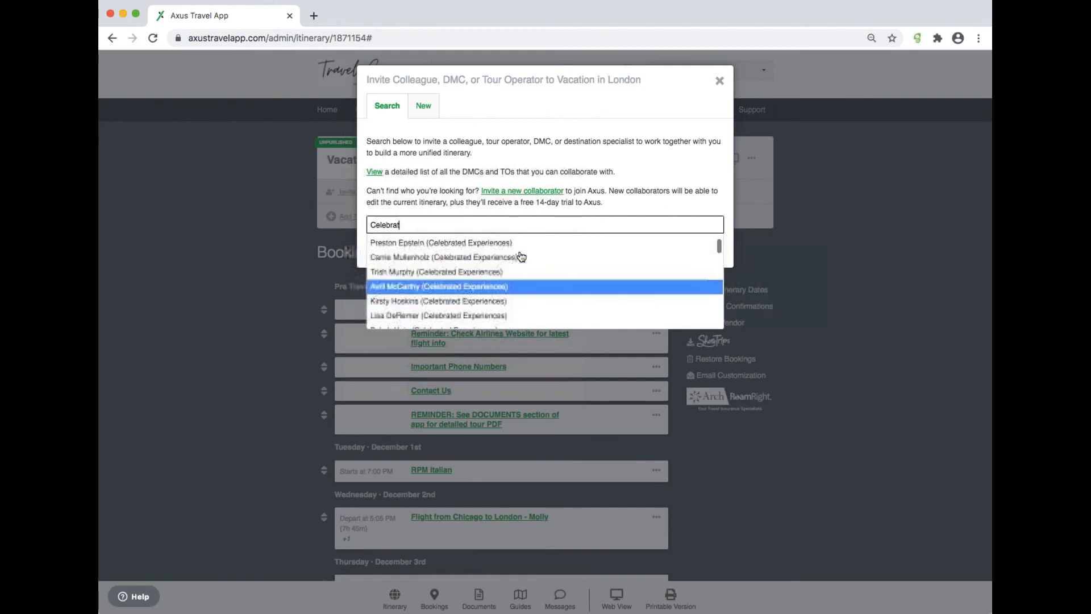
pyautogui.click(528, 288)
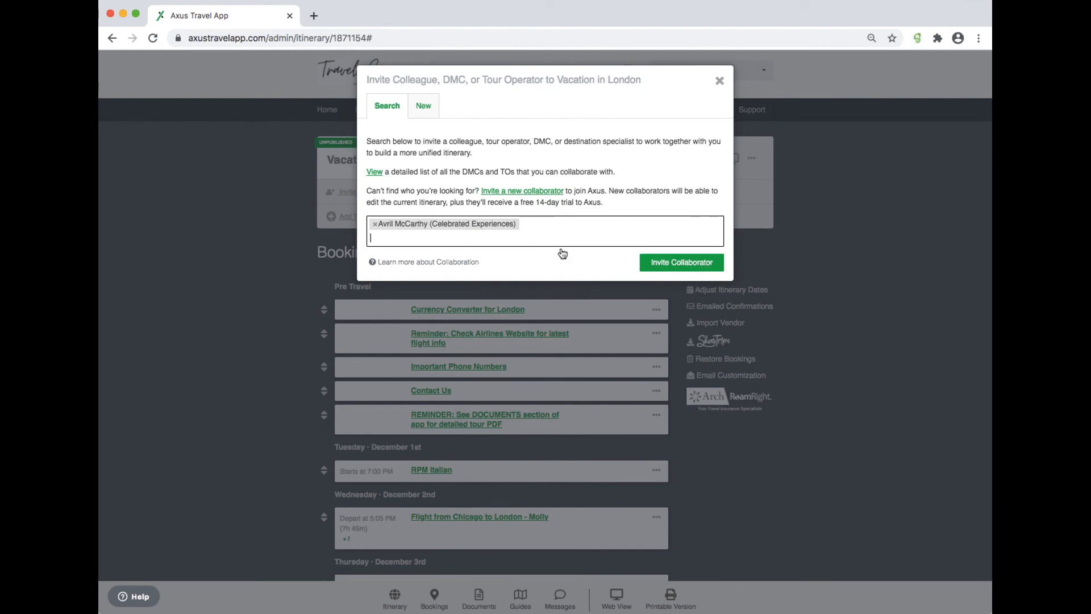
pyautogui.click(374, 226)
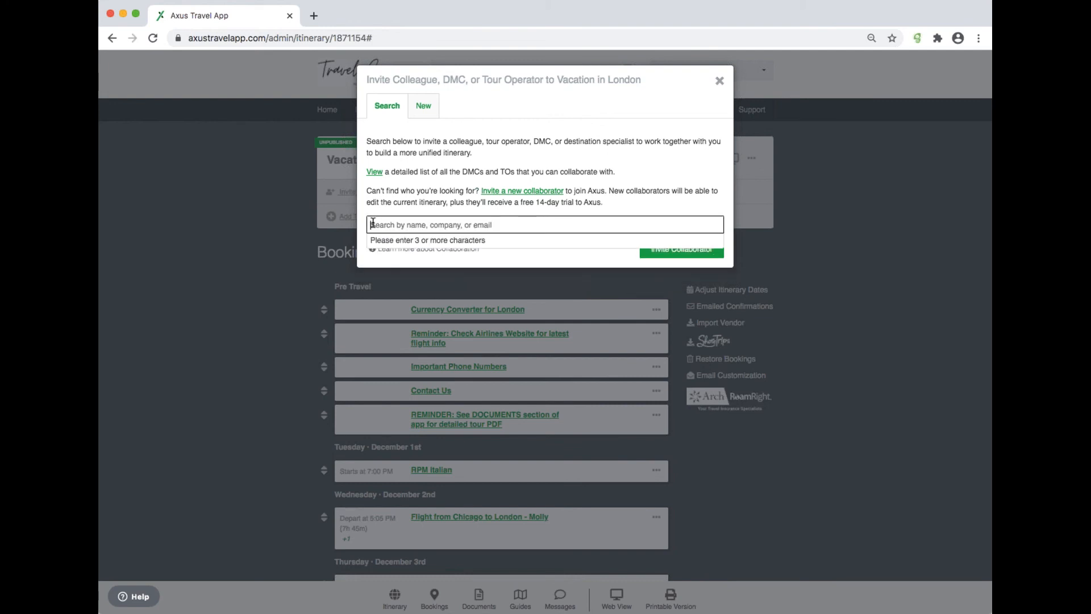
# Step: On the New collaborator tab, enter a name and e-mail address, clear both fields and close the dialog
pyautogui.click(427, 109)
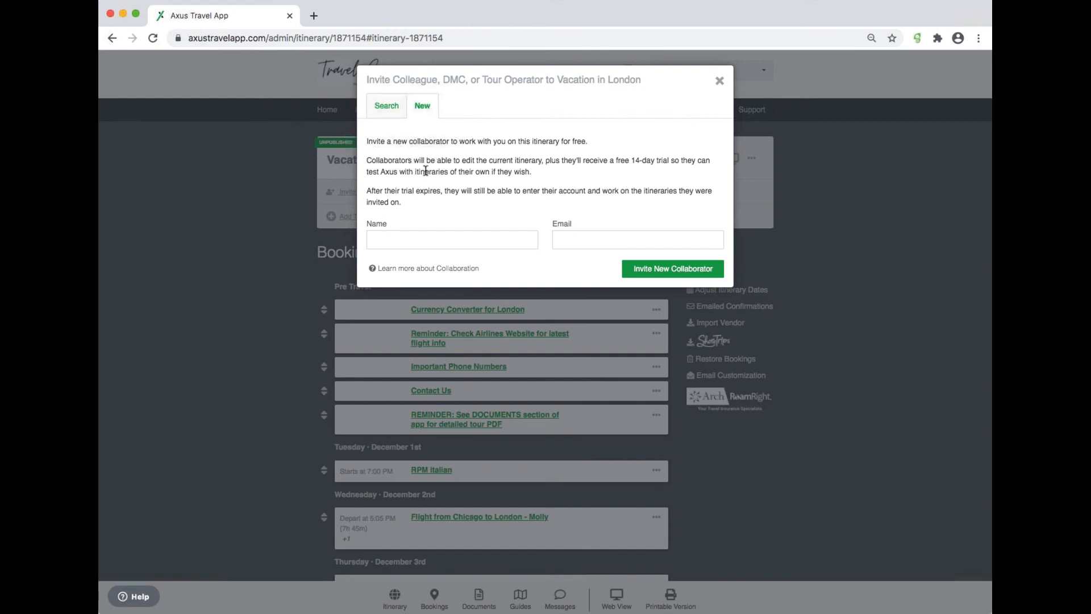
pyautogui.click(397, 240)
pyautogui.write('John Smith')
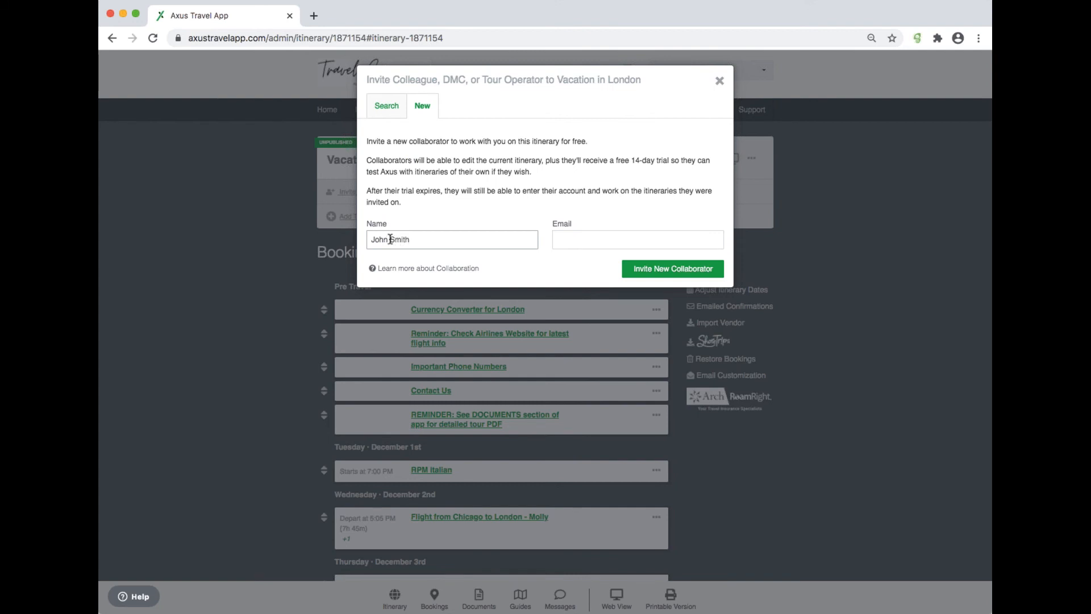
pyautogui.click(561, 239)
pyautogui.write('email')
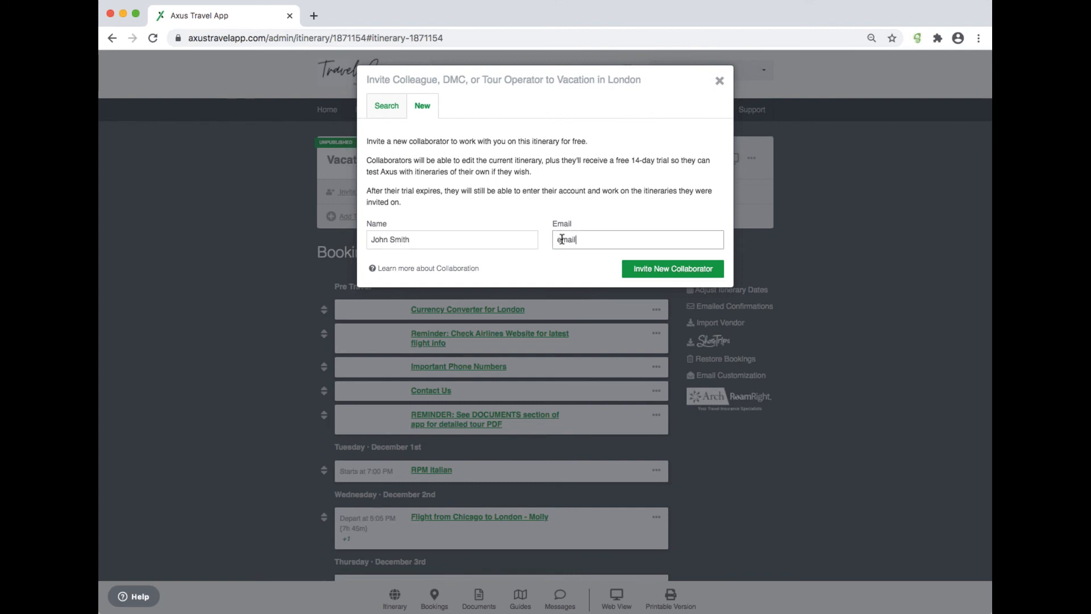
pyautogui.write('@address.com')
pyautogui.tripleClick(475, 238)
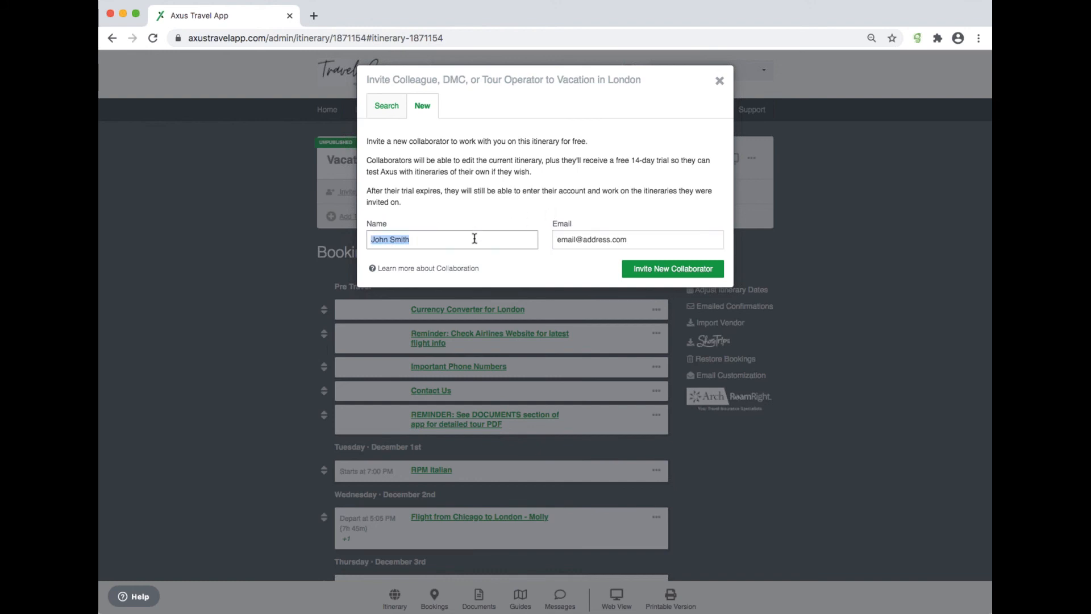
pyautogui.press('BackSpace')
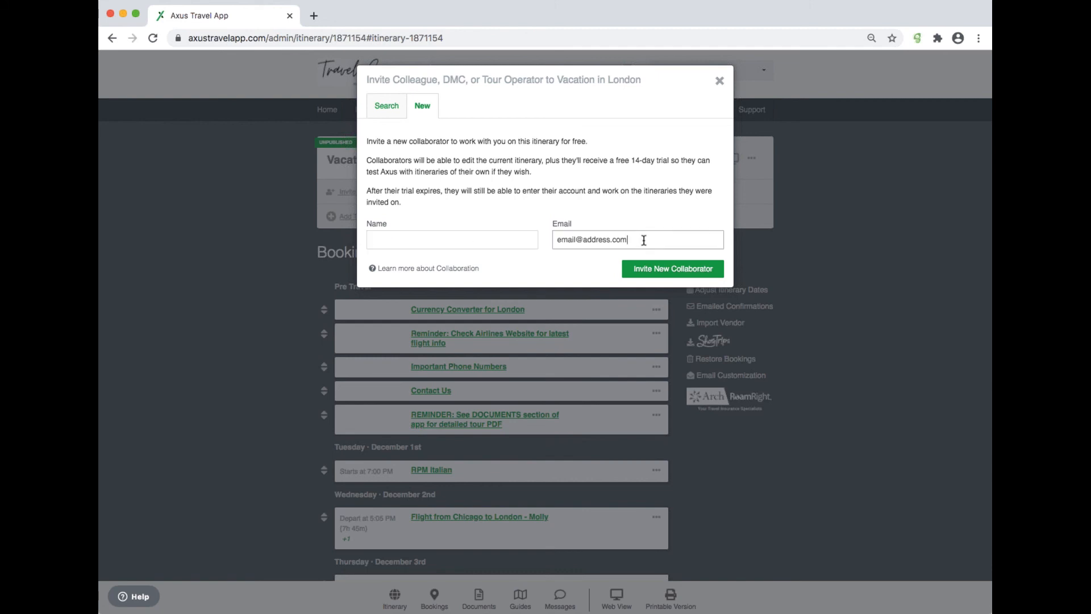
pyautogui.tripleClick(644, 240)
pyautogui.press('BackSpace')
pyautogui.click(719, 81)
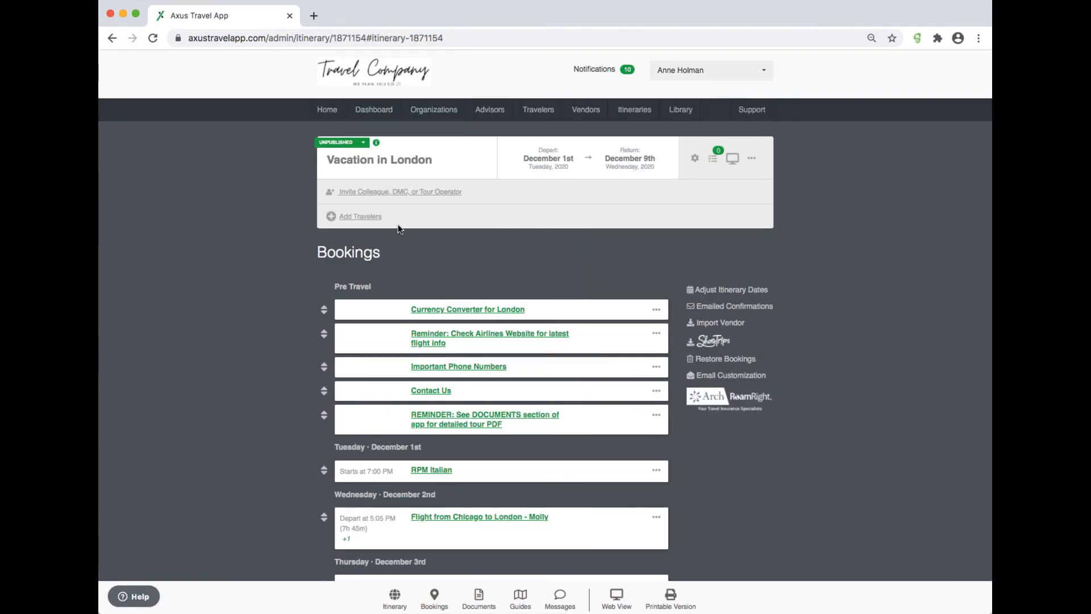
# Step: Search for and invite a colleague from The Travel Company as a collaborator on the Vacation in London itinerary
pyautogui.click(439, 193)
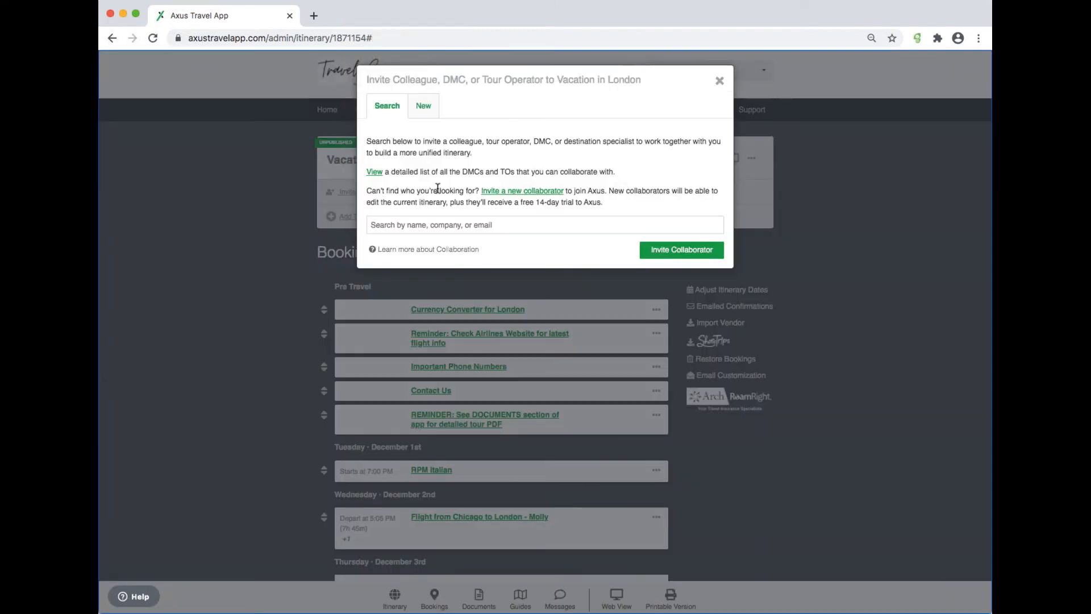
pyautogui.click(399, 227)
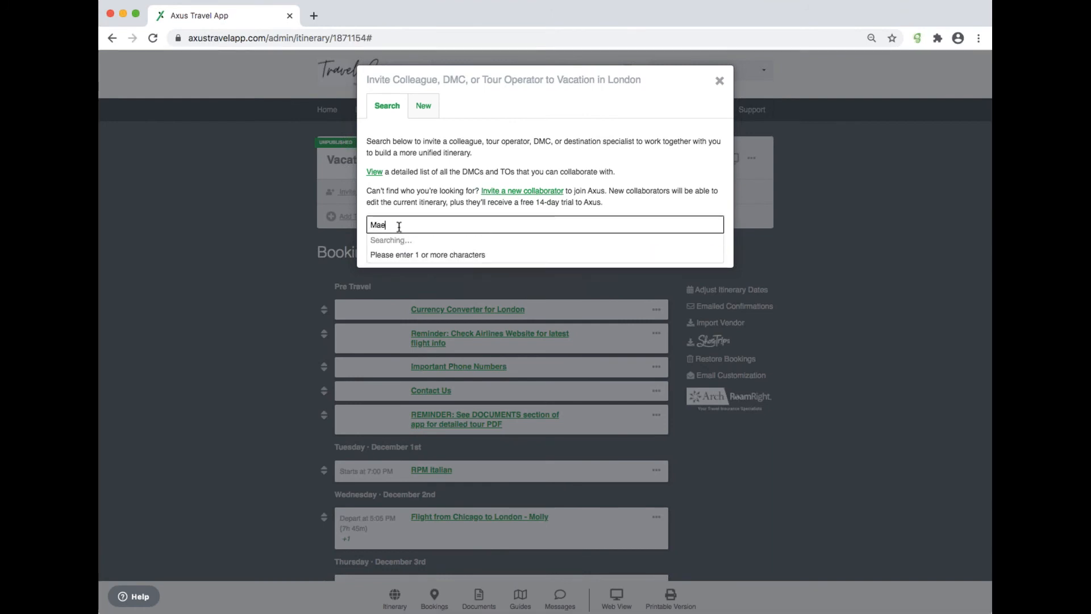
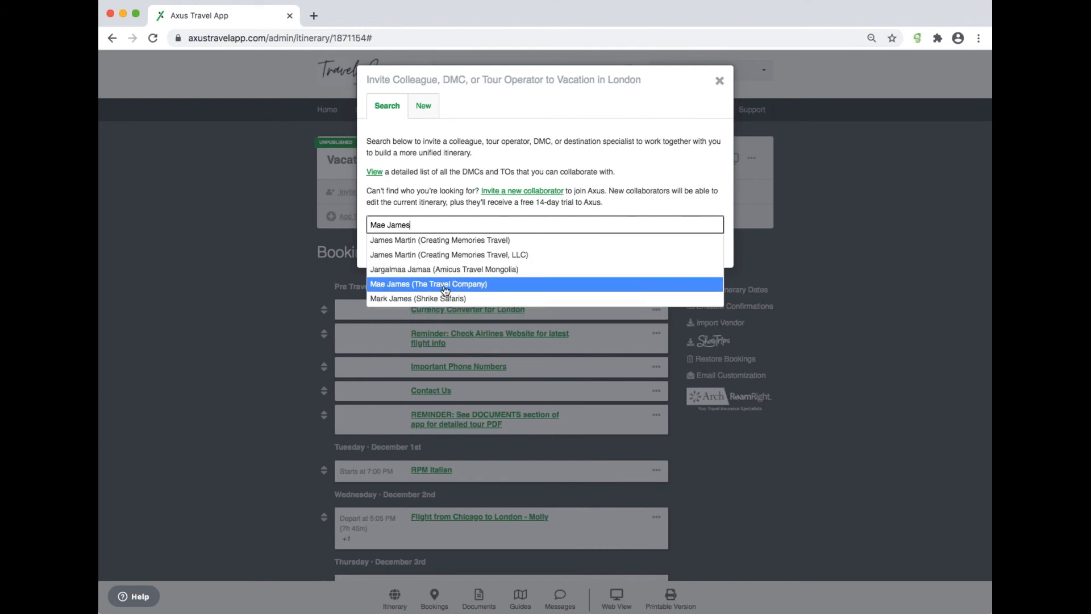
pyautogui.click(444, 284)
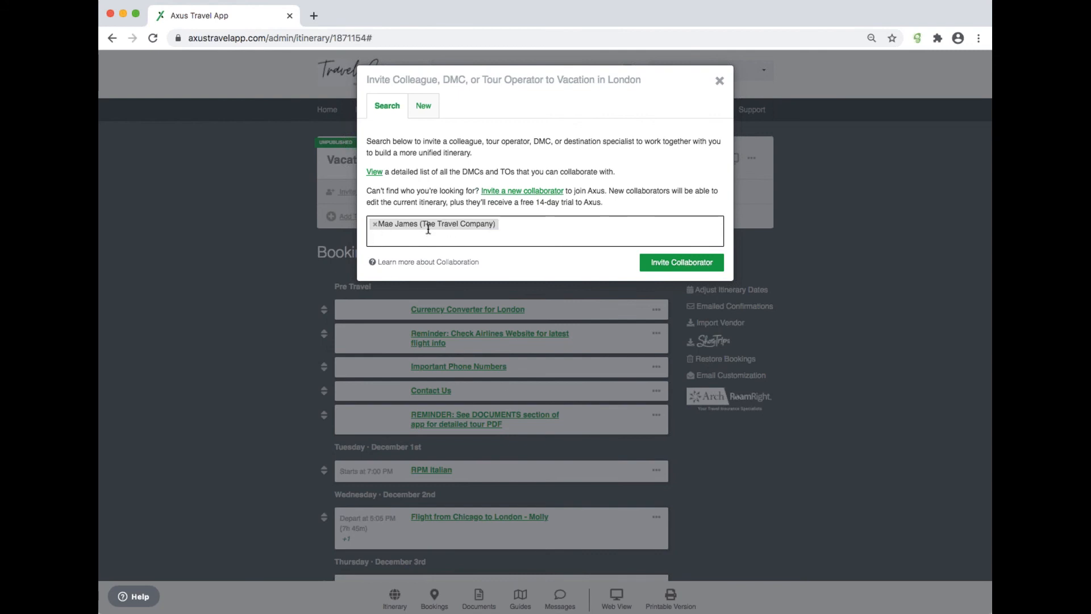
pyautogui.click(699, 268)
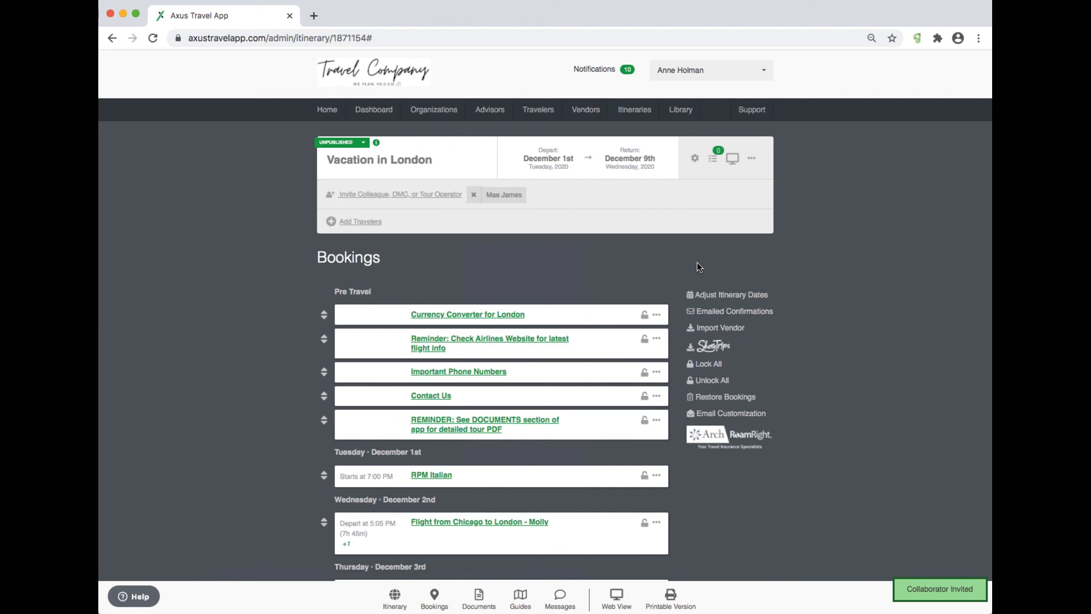
# Step: Lock all bookings in the itinerary, then unlock all of them again
pyautogui.scroll(-7, 698, 263)
pyautogui.scroll(7, 698, 267)
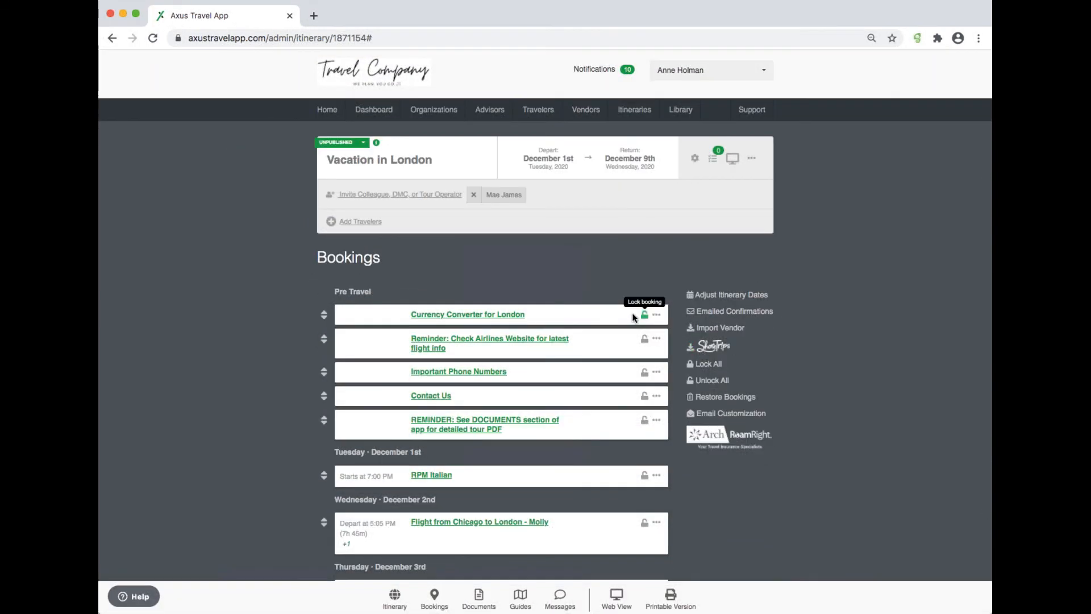
pyautogui.click(709, 365)
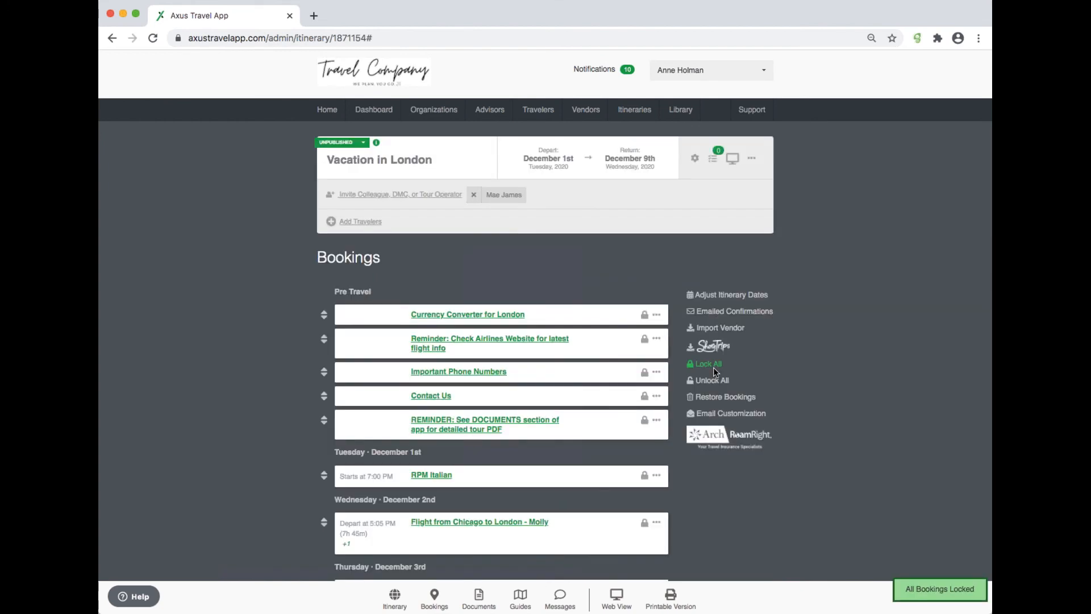
pyautogui.scroll(-4, 714, 367)
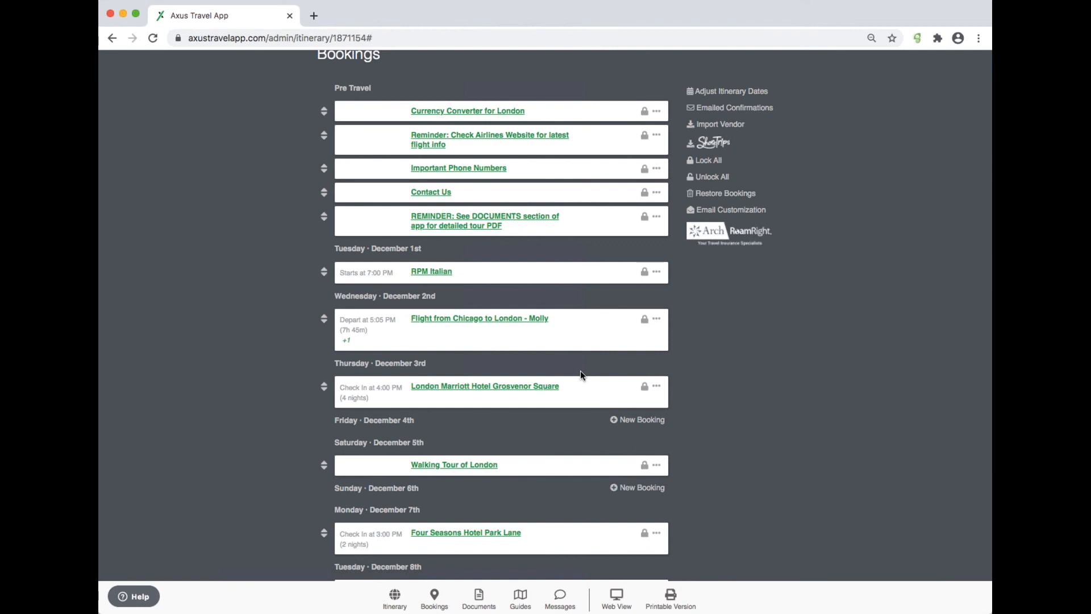
pyautogui.click(718, 177)
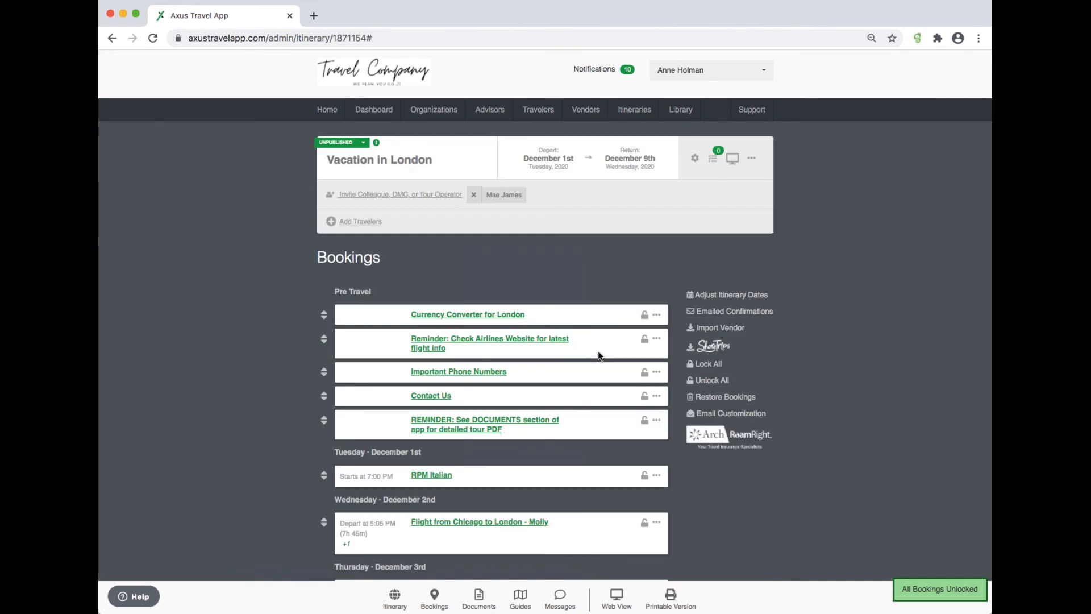
# Step: Open the Walking Tour of London booking for editing and cancel without changes
pyautogui.scroll(-3, 600, 343)
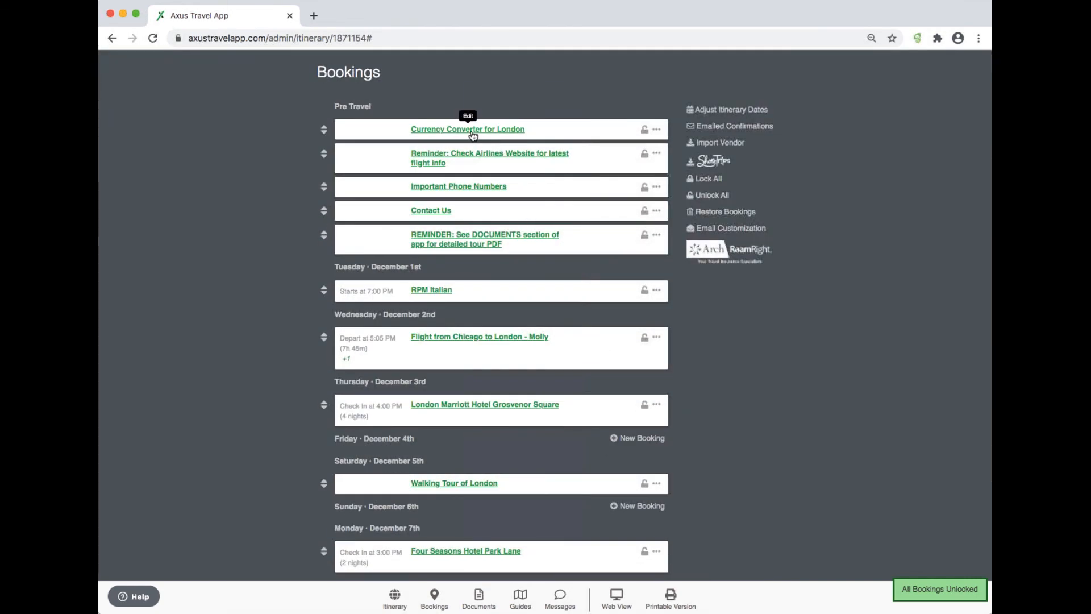
pyautogui.scroll(-4, 501, 363)
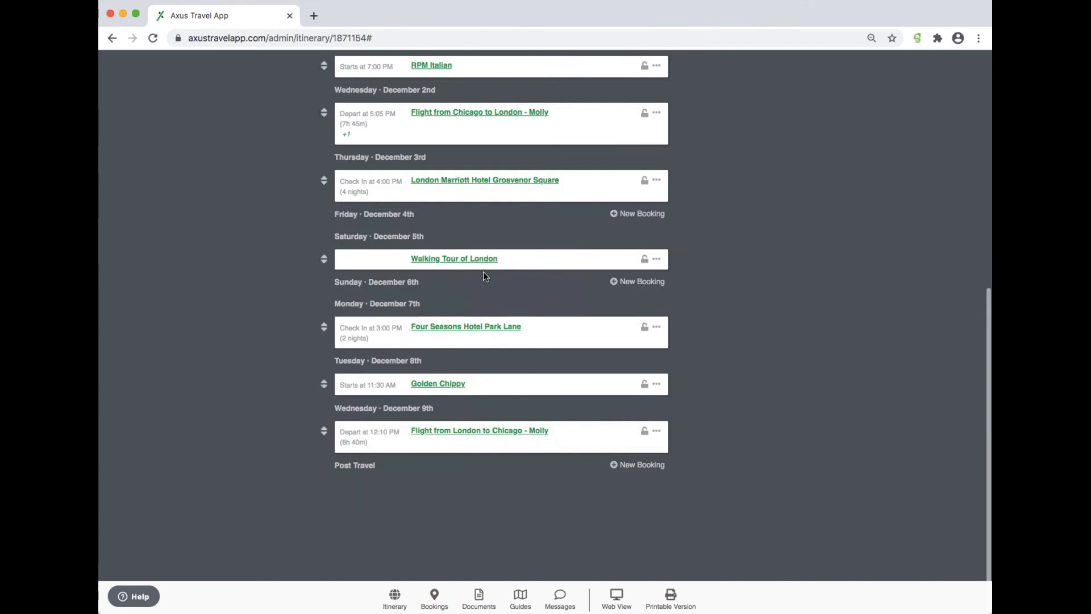
pyautogui.click(481, 262)
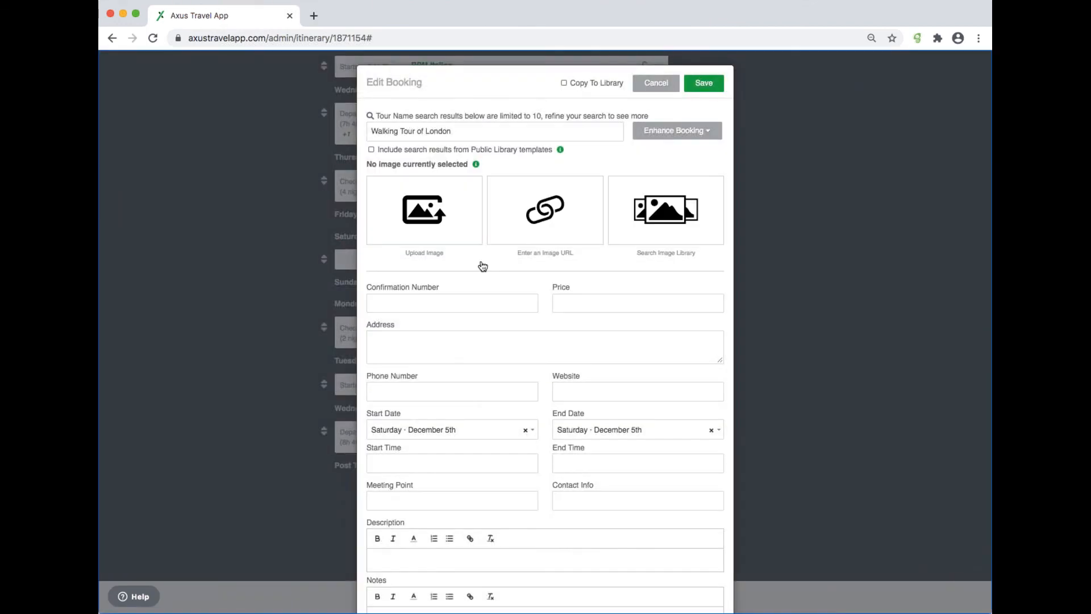
pyautogui.click(661, 82)
pyautogui.scroll(7, 521, 340)
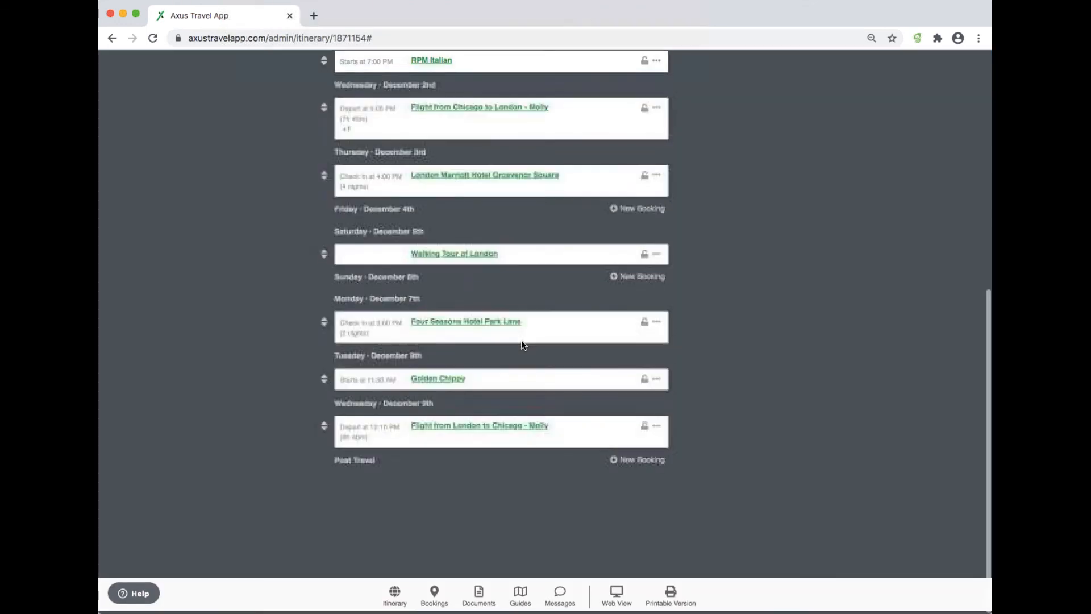
# Step: Open the invite-collaborator dialog and follow its link to learn more about collaboration in the support library
pyautogui.scroll(-3, 521, 339)
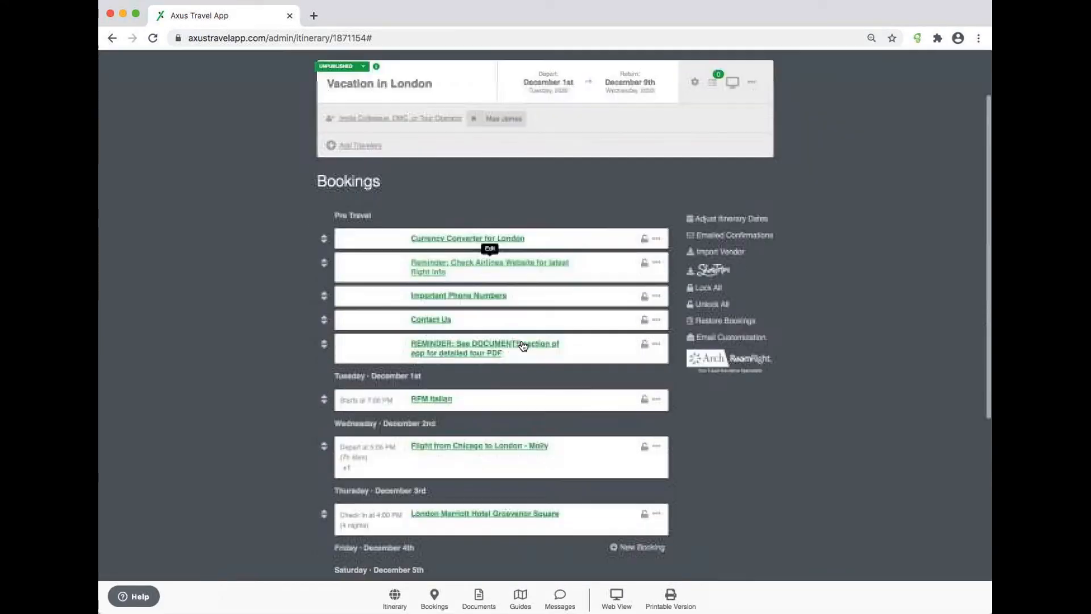
pyautogui.scroll(3, 520, 340)
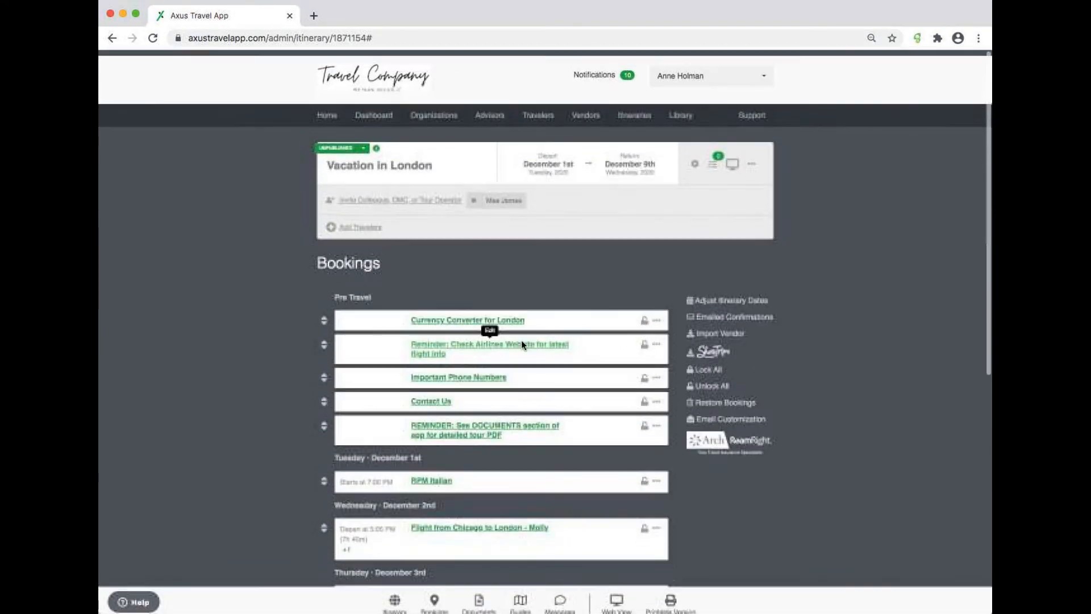
pyautogui.click(433, 194)
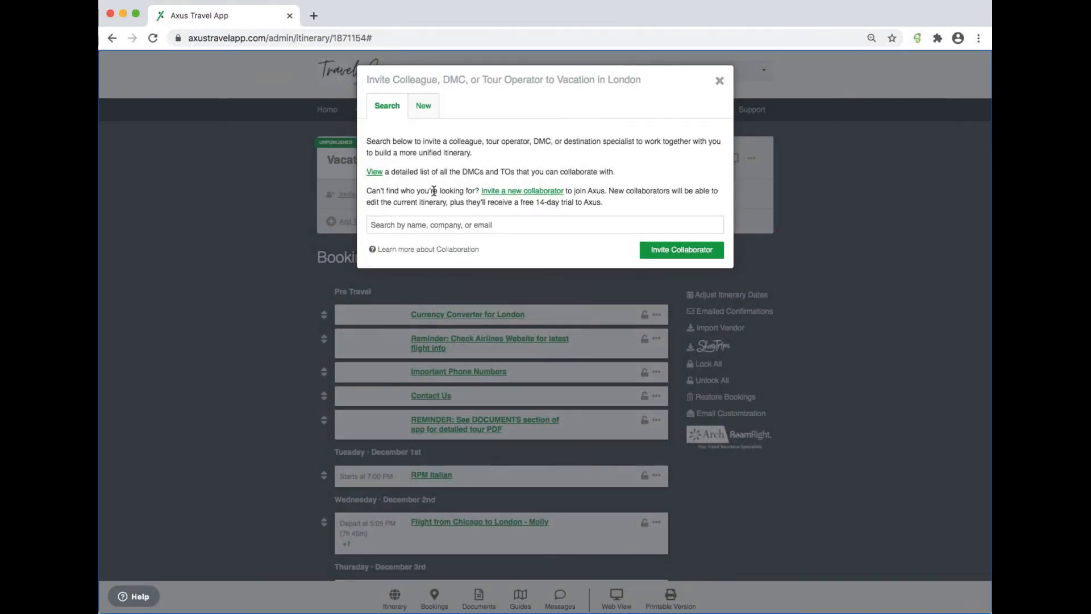
pyautogui.click(452, 250)
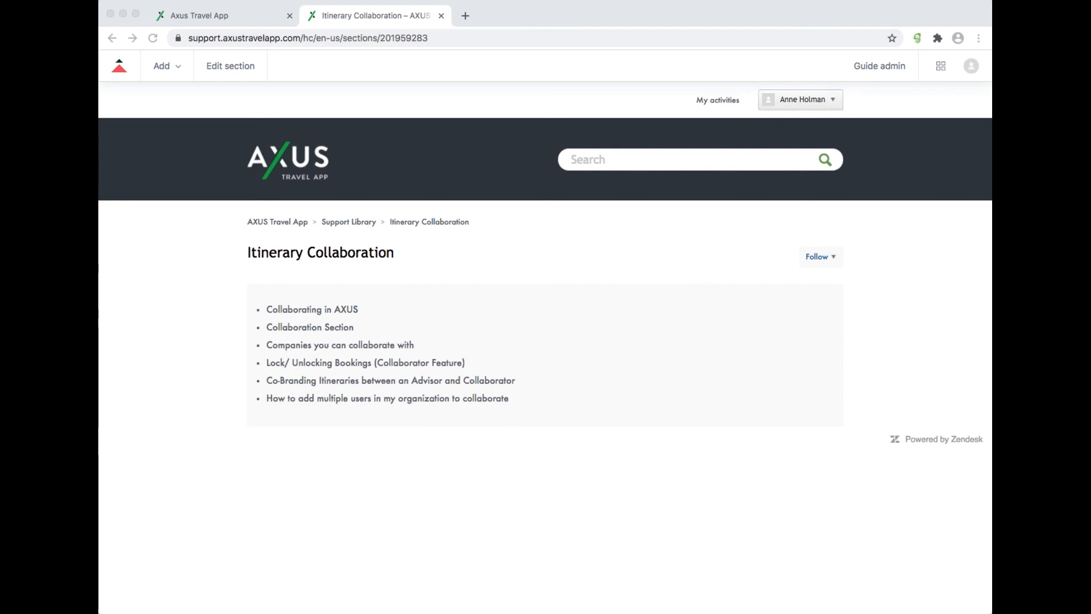
# Step: Close the Itinerary Collaboration help tab and then close the invite-collaborator dialog
pyautogui.click(375, 18)
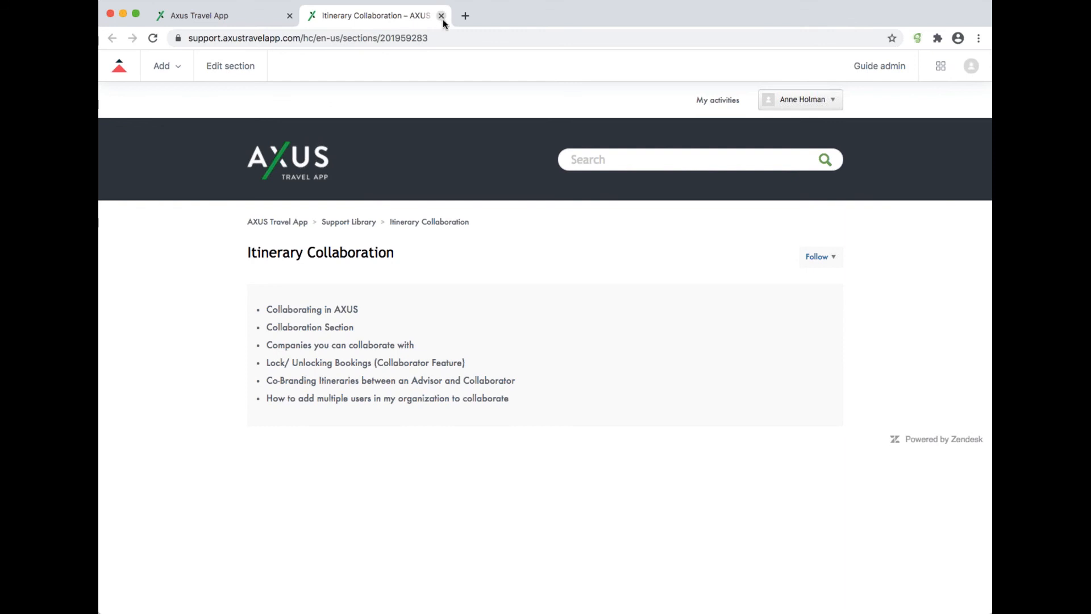
pyautogui.click(441, 16)
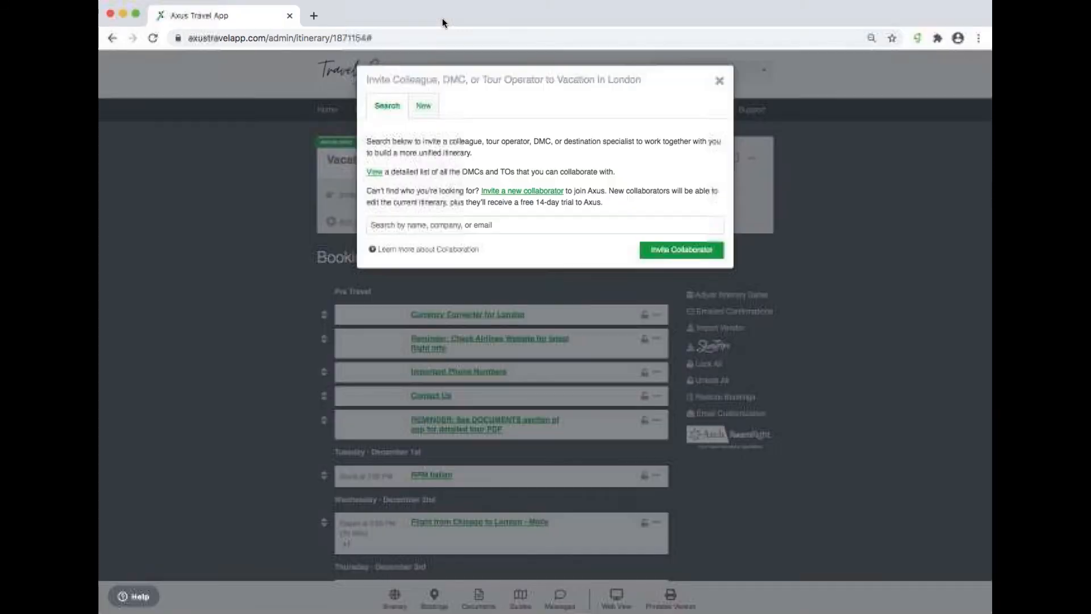
pyautogui.click(721, 84)
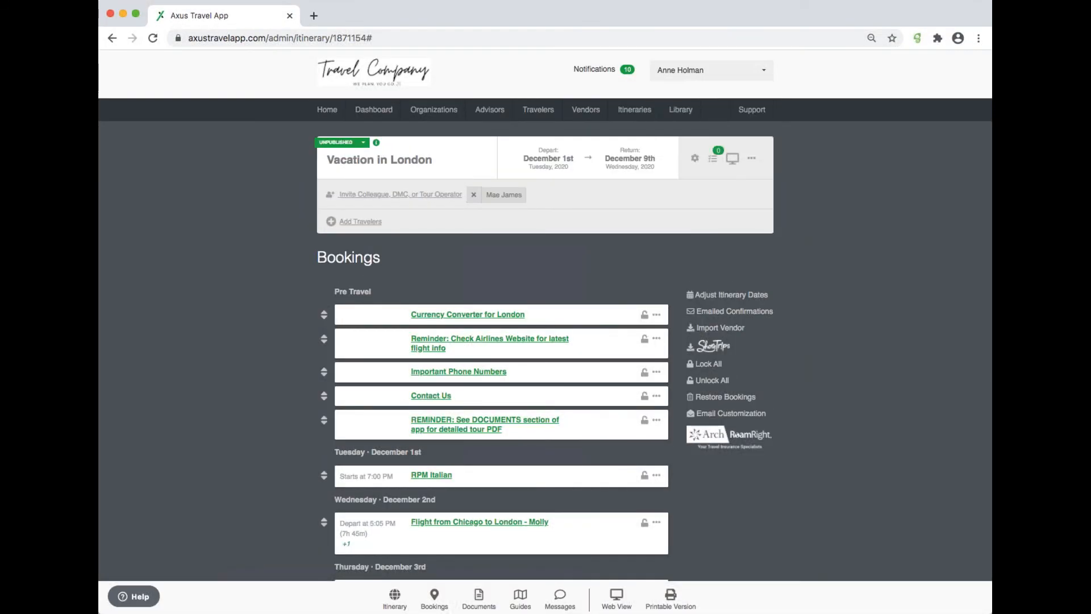